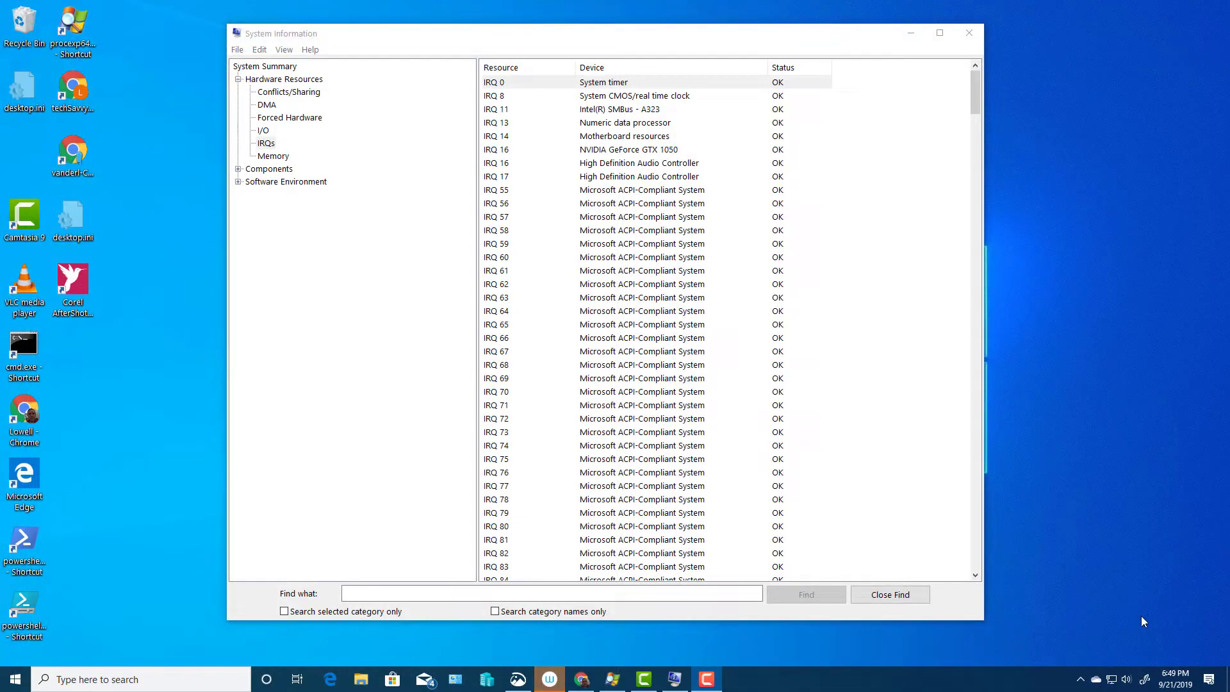
Switch to Process Explorer and highlight the System process and its Interrupts entry.
left_click(612, 681)
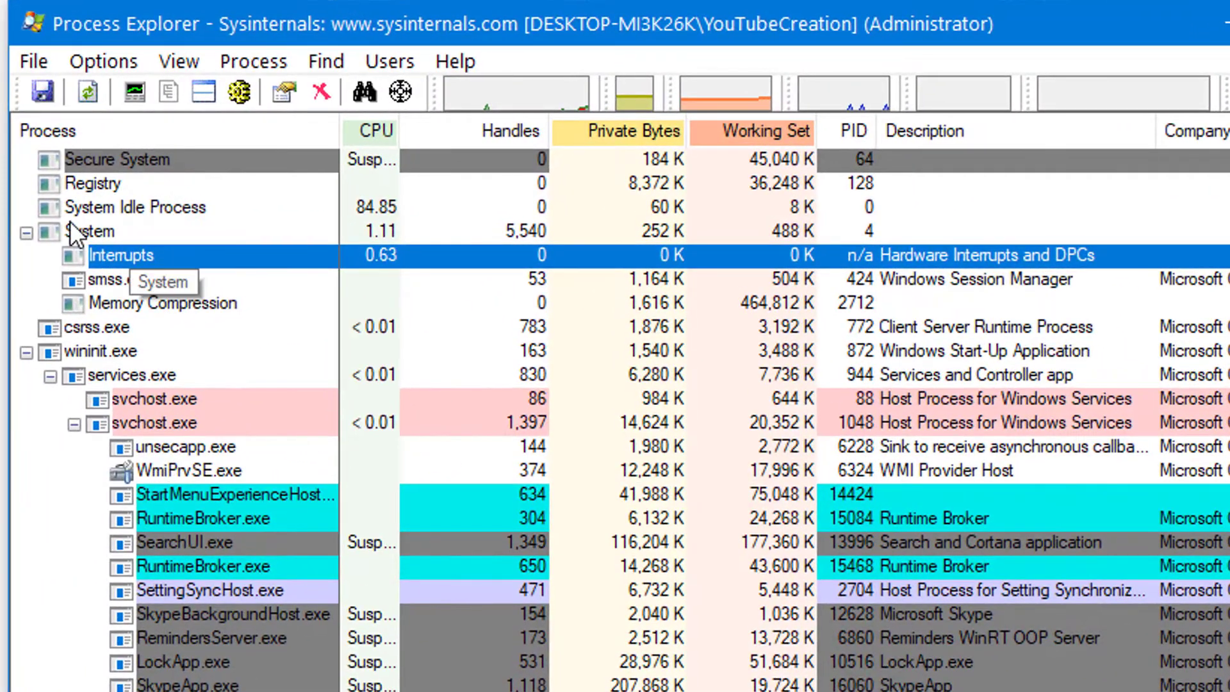
left_click(87, 226)
left_click(112, 254)
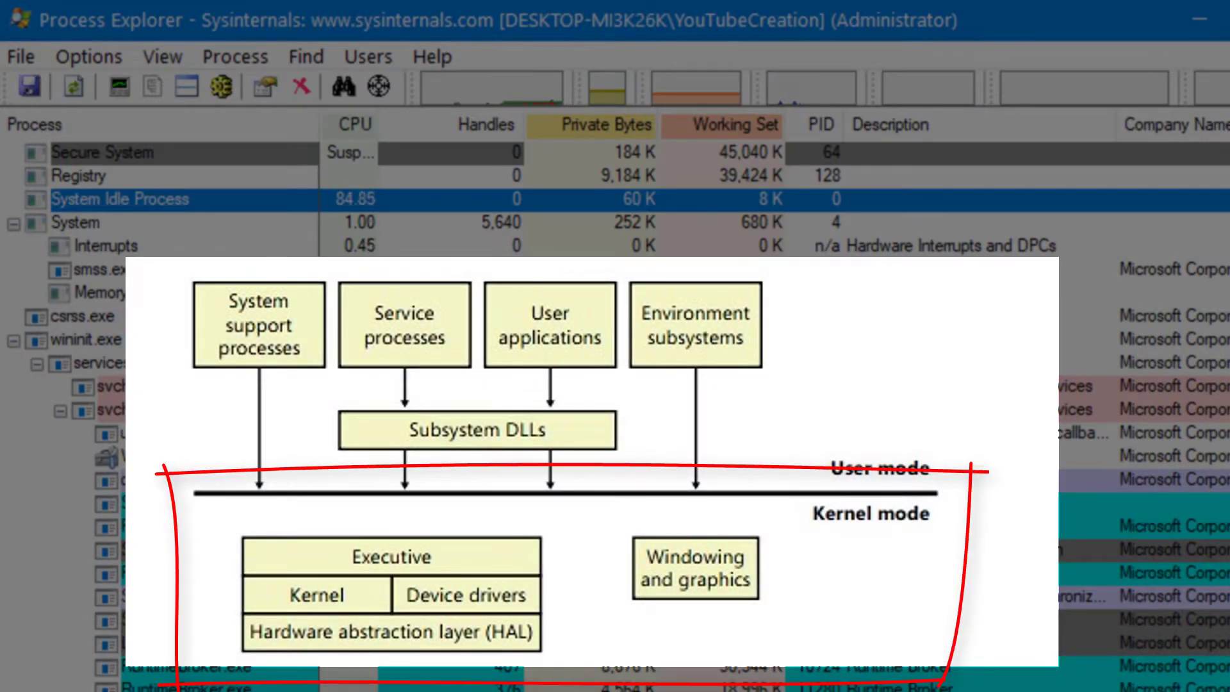
Open the properties of the System Idle Process and view its threads.
right_click(231, 200)
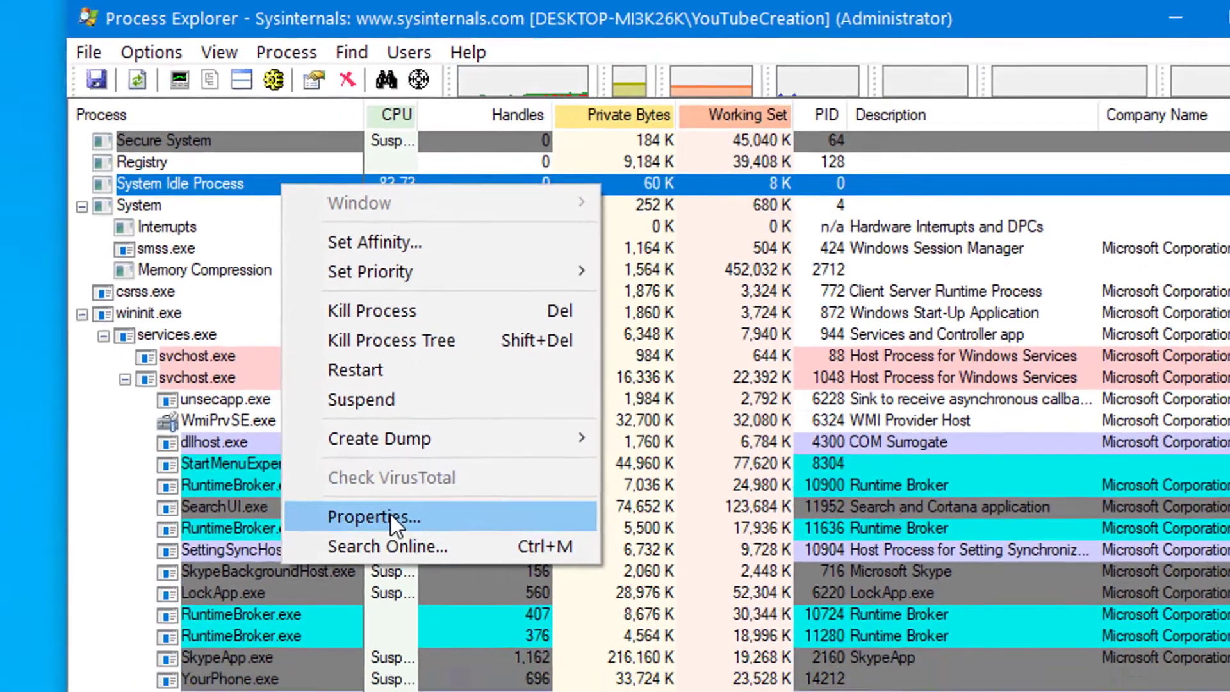
left_click(358, 562)
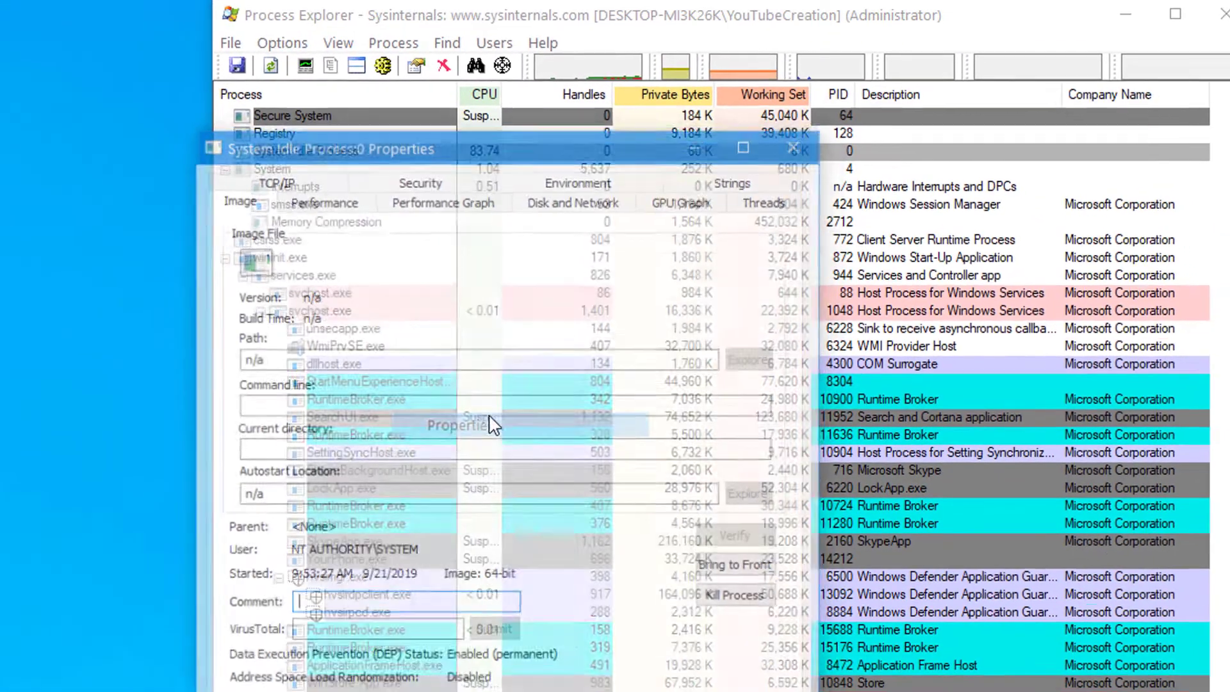
left_click(787, 200)
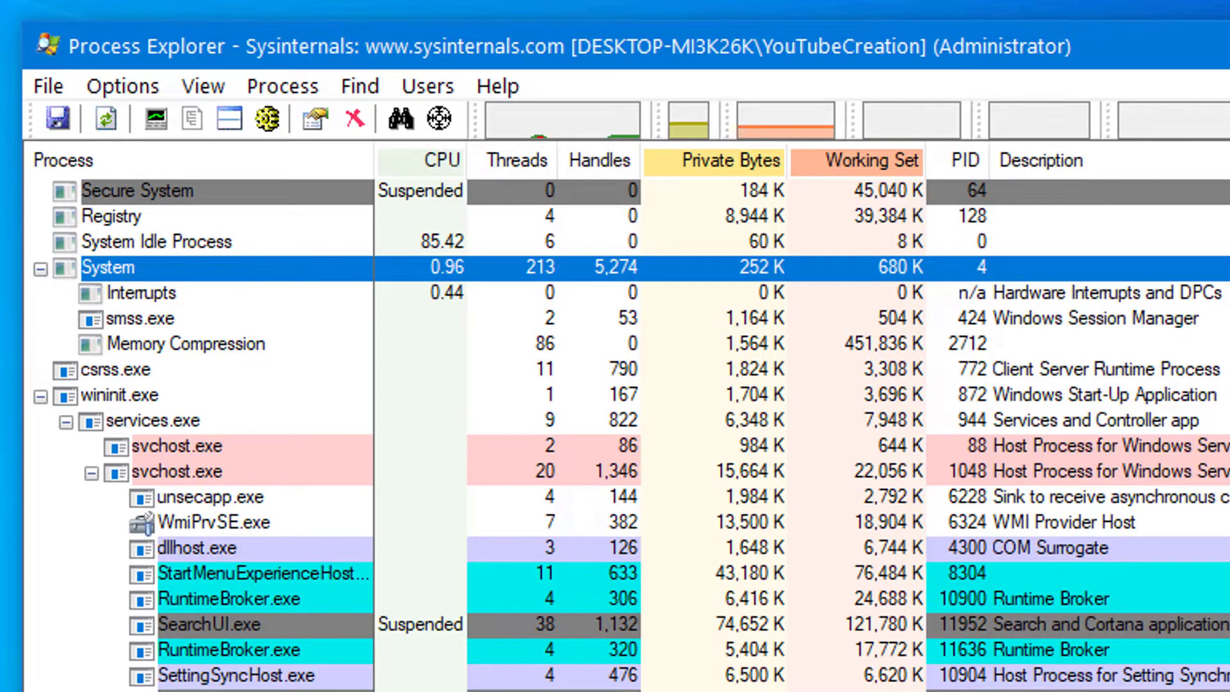
Show the lower pane for the System process and browse the drivers it has loaded.
left_click(228, 119)
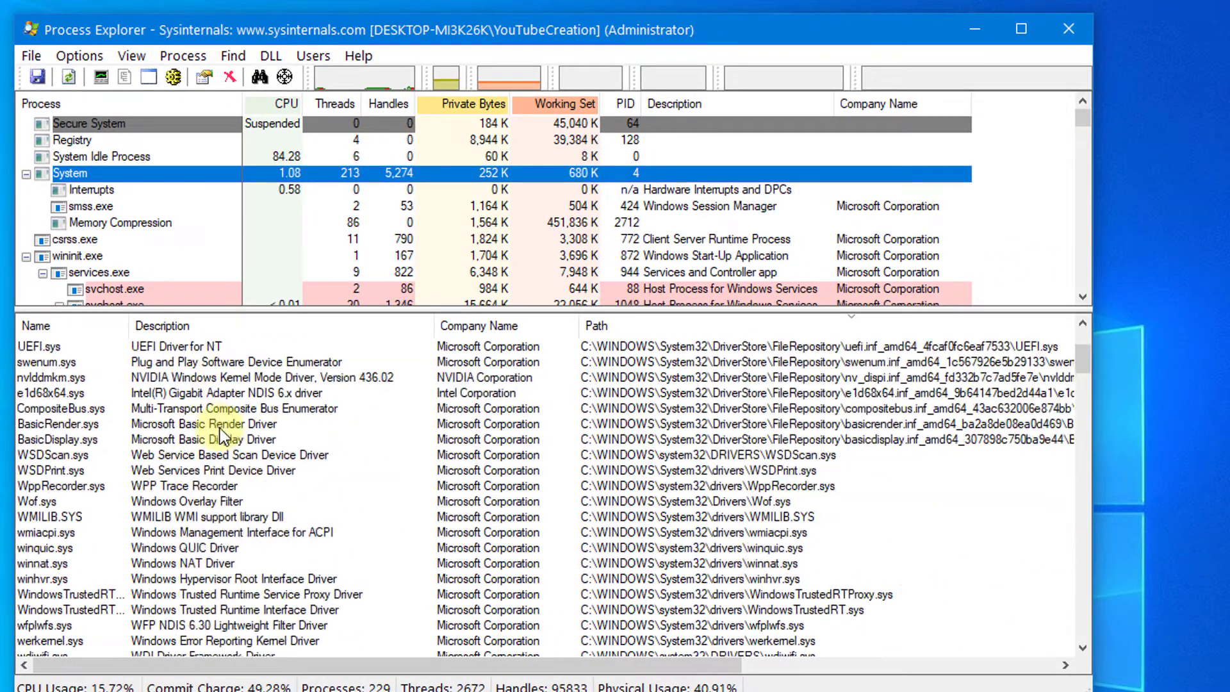
scroll(221, 434, "down", 12)
scroll(221, 439, "down", 3)
scroll(195, 433, "down", 5)
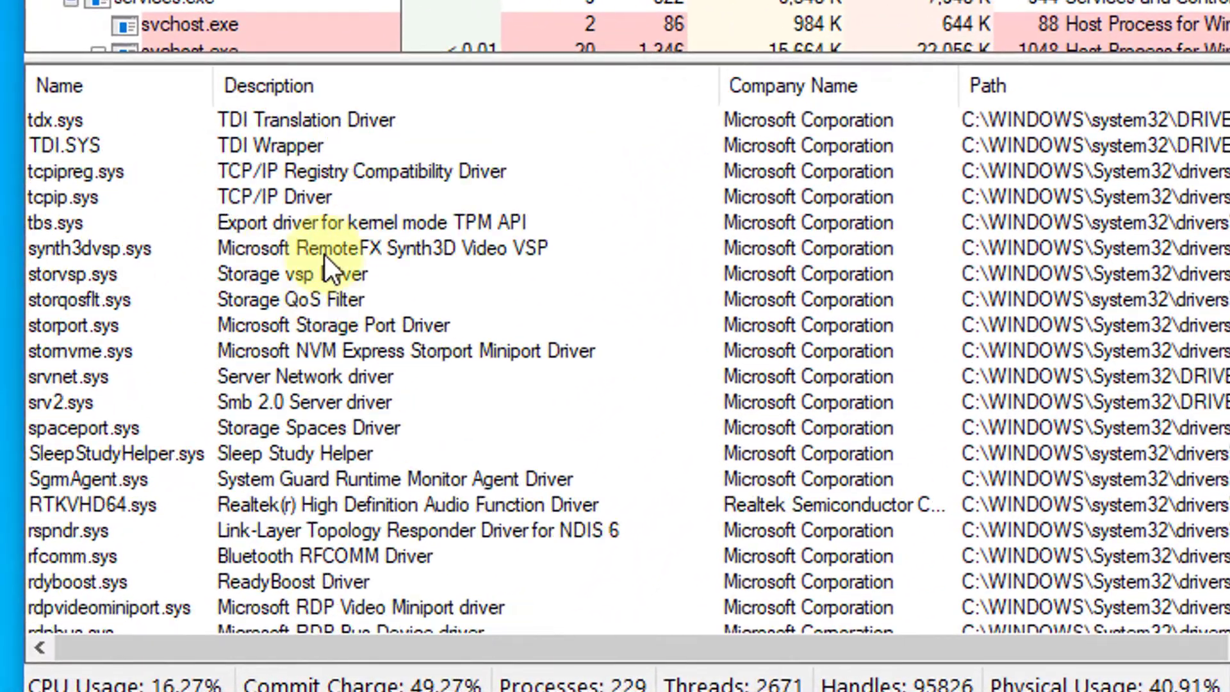
scroll(310, 233, "down", 14)
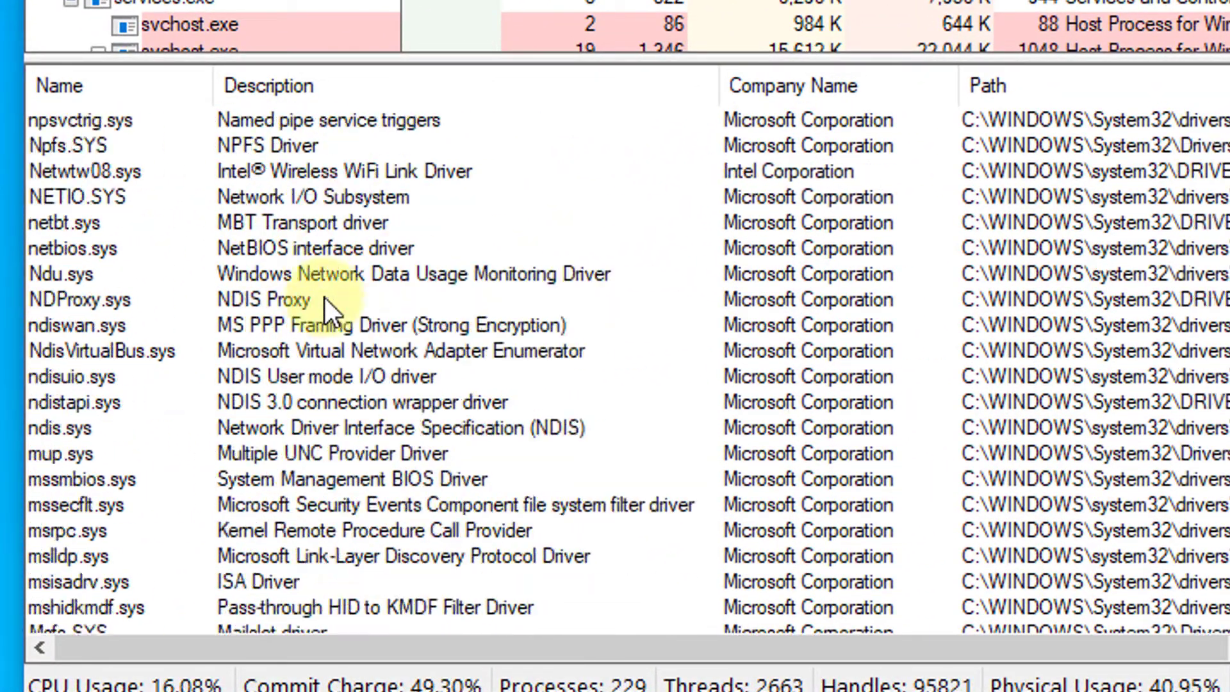
scroll(325, 298, "down", 16)
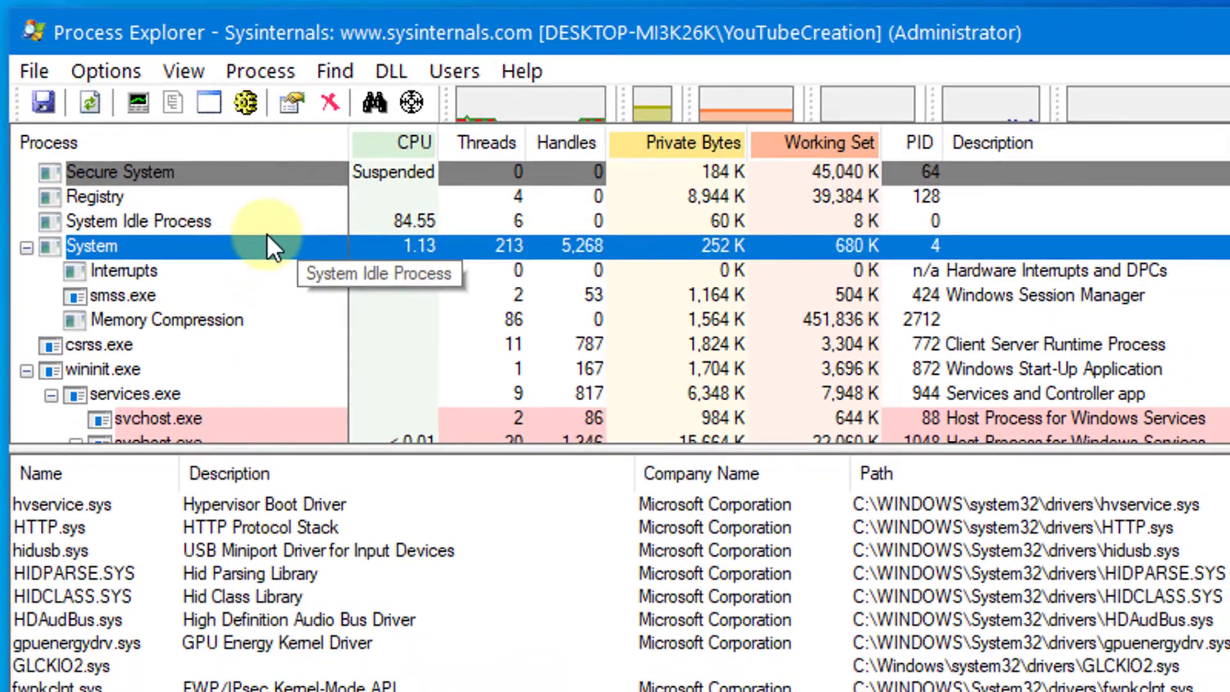
Open the System process's properties and examine the start addresses in its thread list.
right_click(288, 269)
left_click(255, 418)
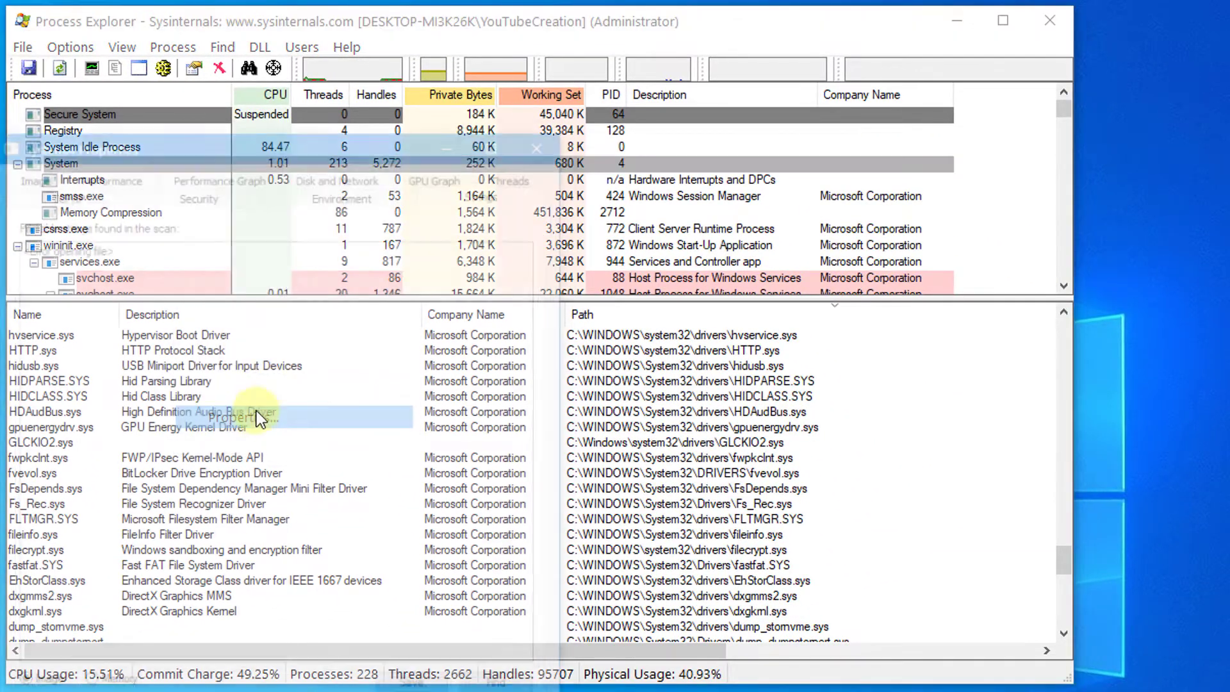
left_click(514, 170)
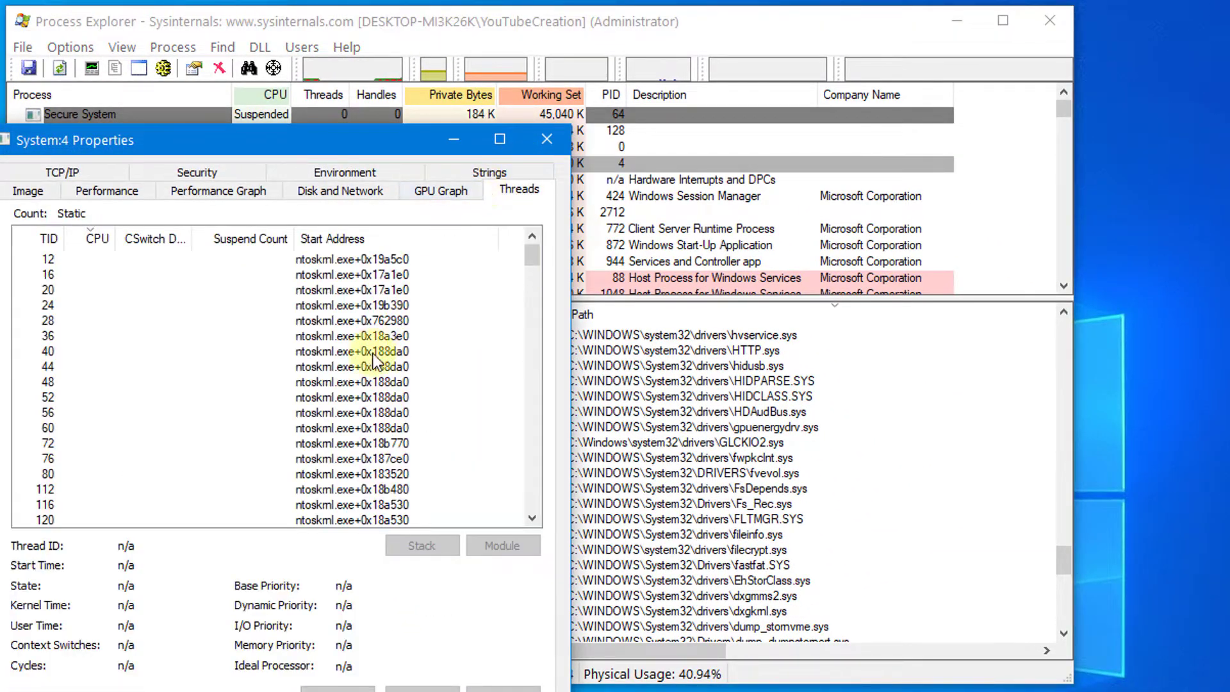
left_click_drag(534, 263, 533, 354)
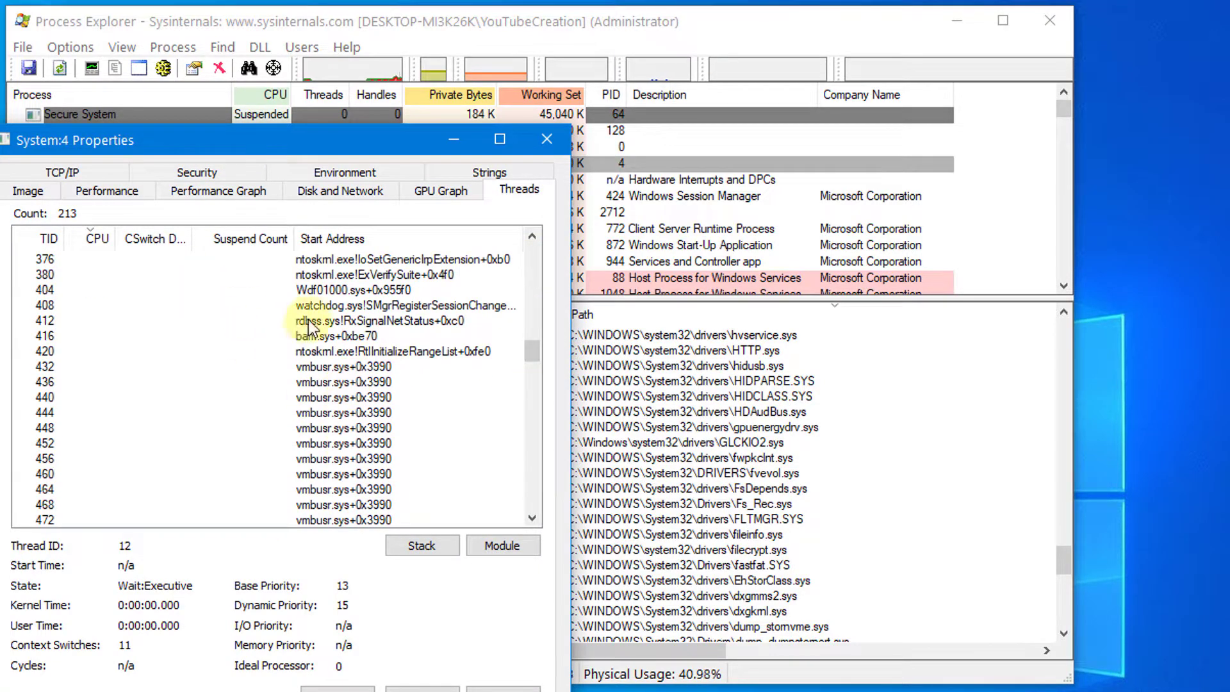
scroll(316, 310, "up", 1)
left_click_drag(532, 350, 519, 264)
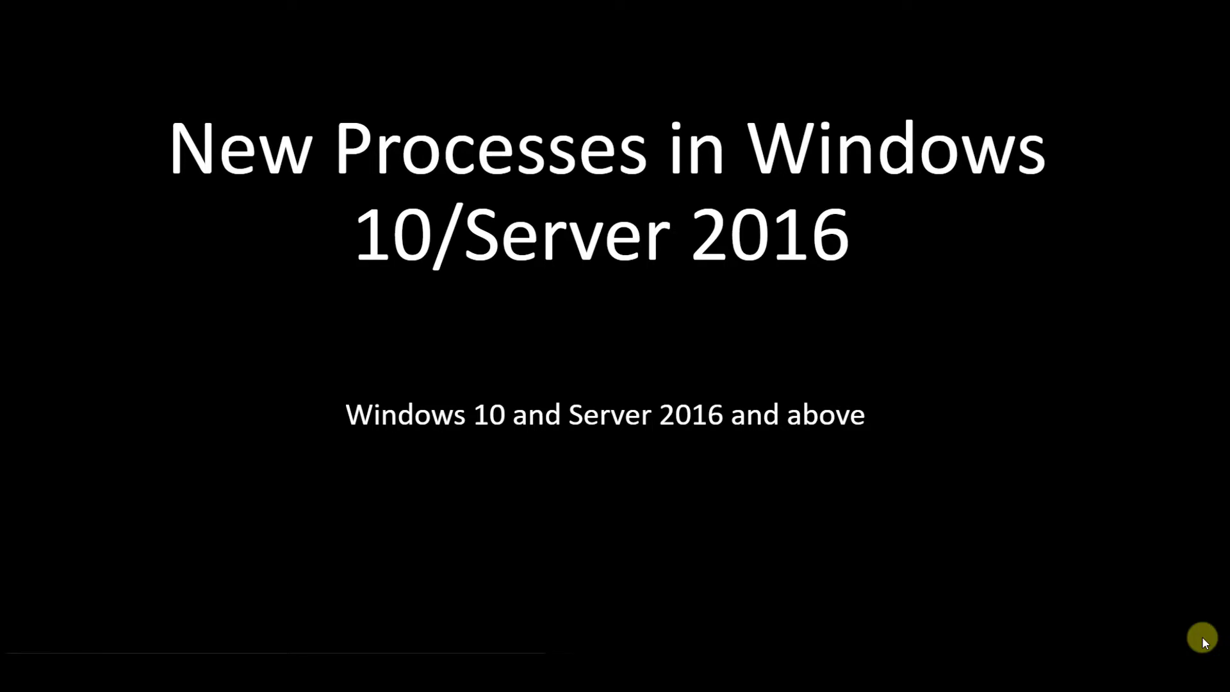
key("Right")
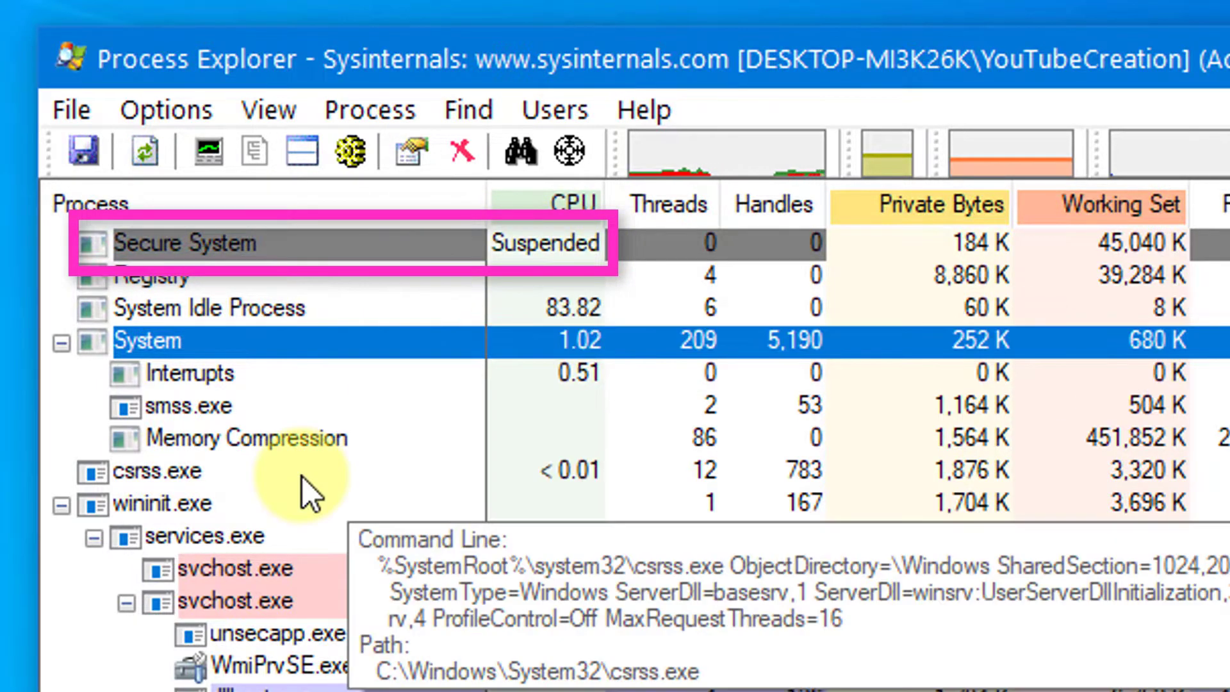
Find LsaIso.exe in the process tree and open its properties.
scroll(303, 477, "down", 15)
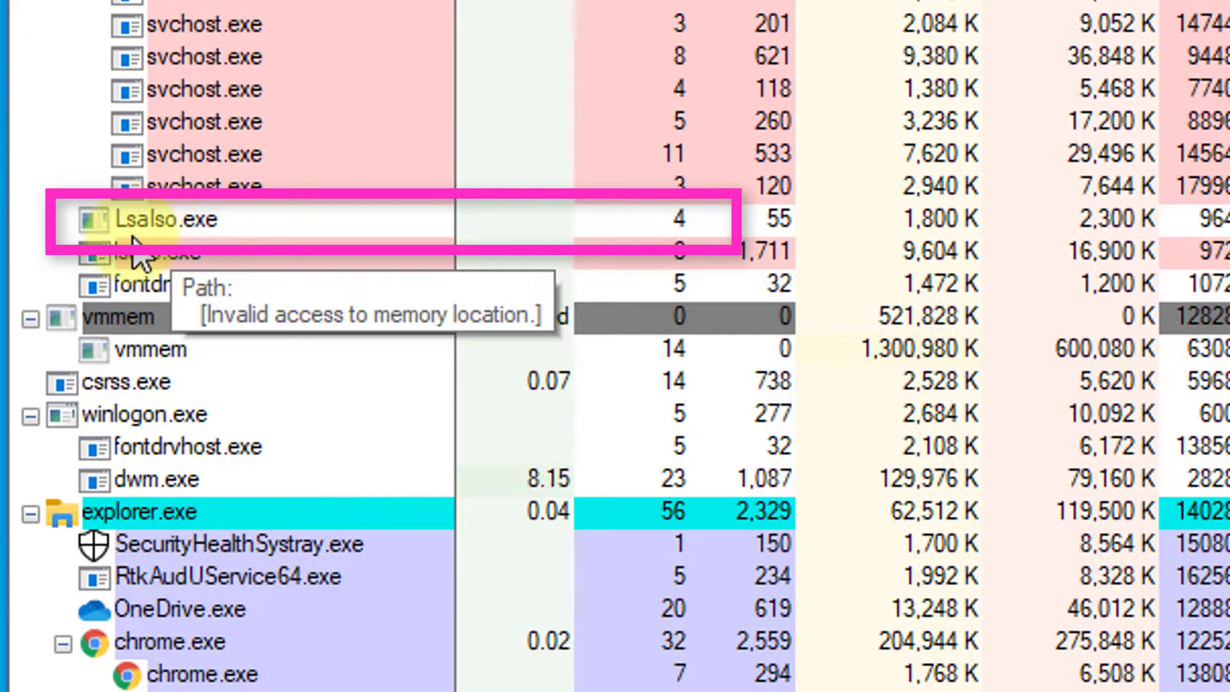
left_click(178, 220)
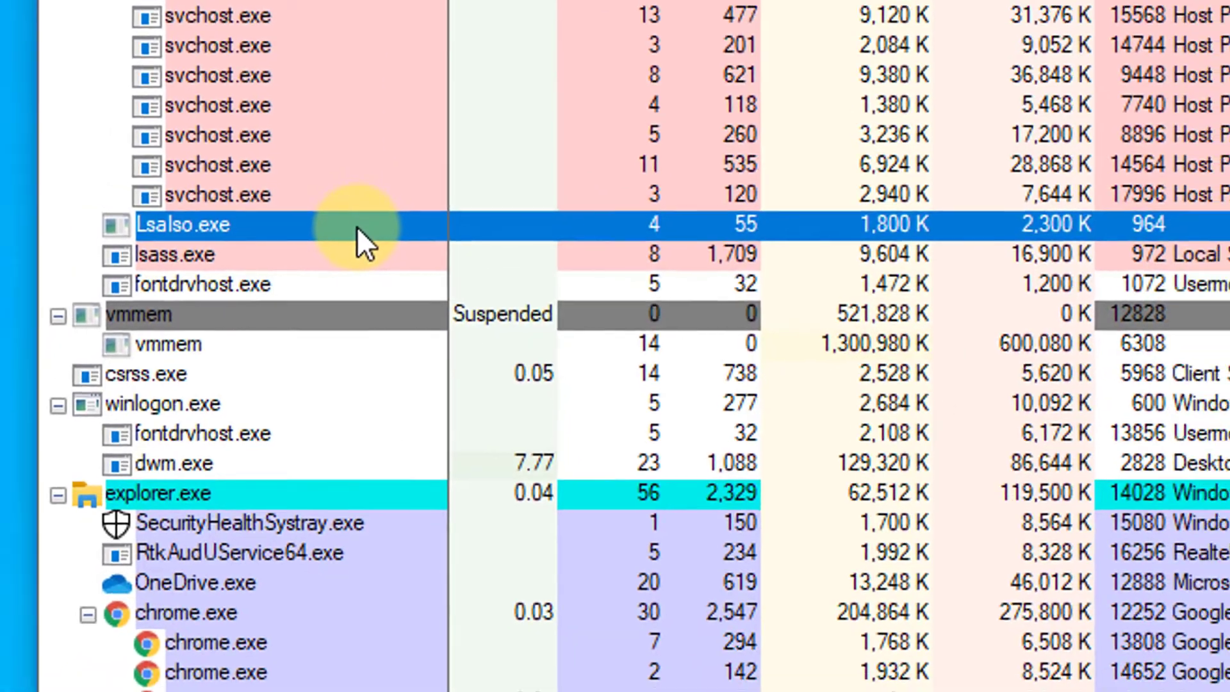
right_click(357, 222)
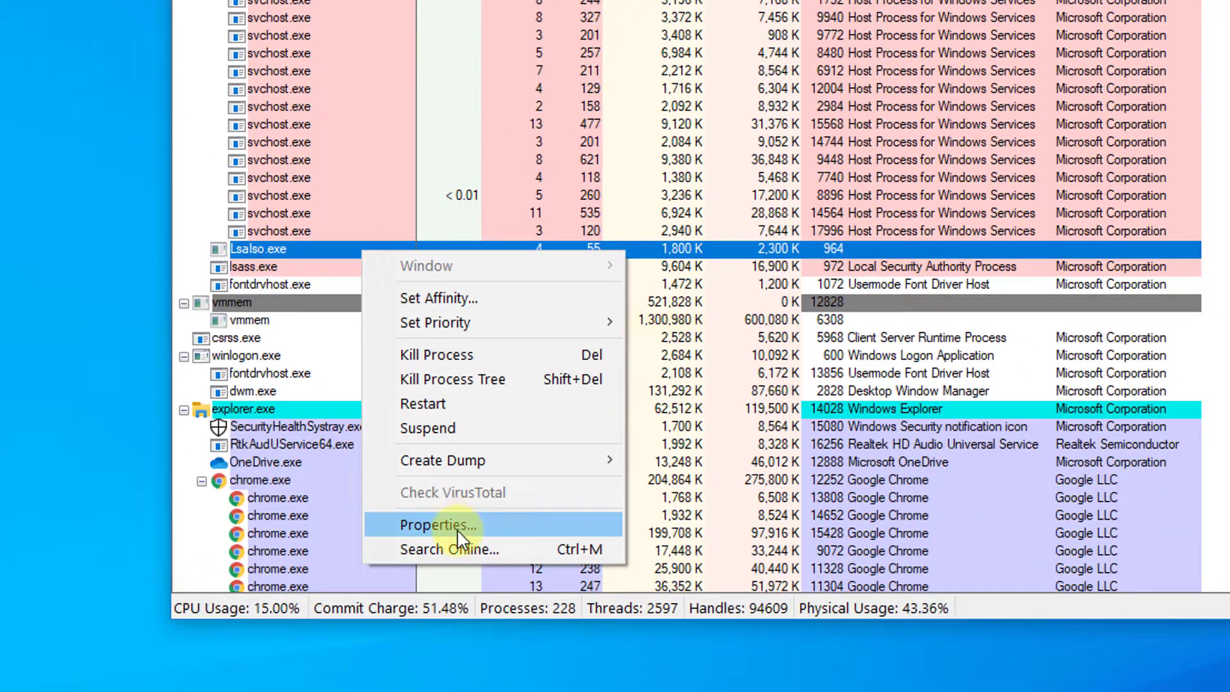
left_click(456, 525)
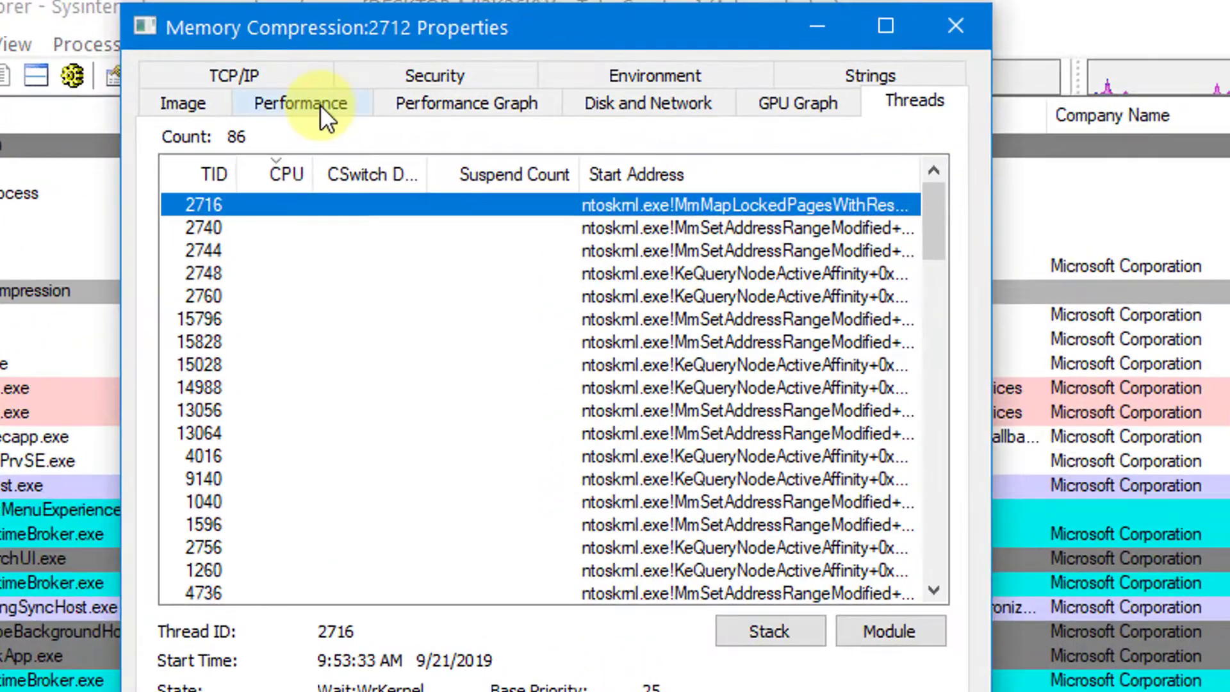
View the performance statistics of the Memory Compression process.
left_click(358, 94)
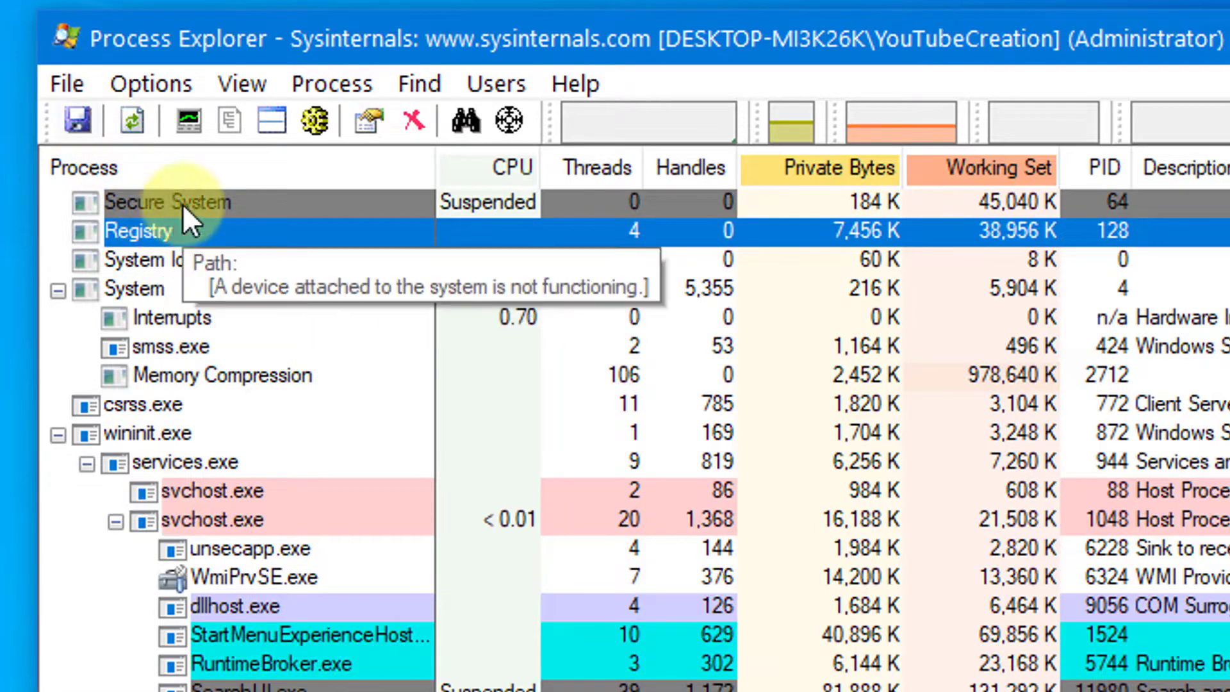
Open the Registry process's properties and view its performance statistics.
right_click(218, 229)
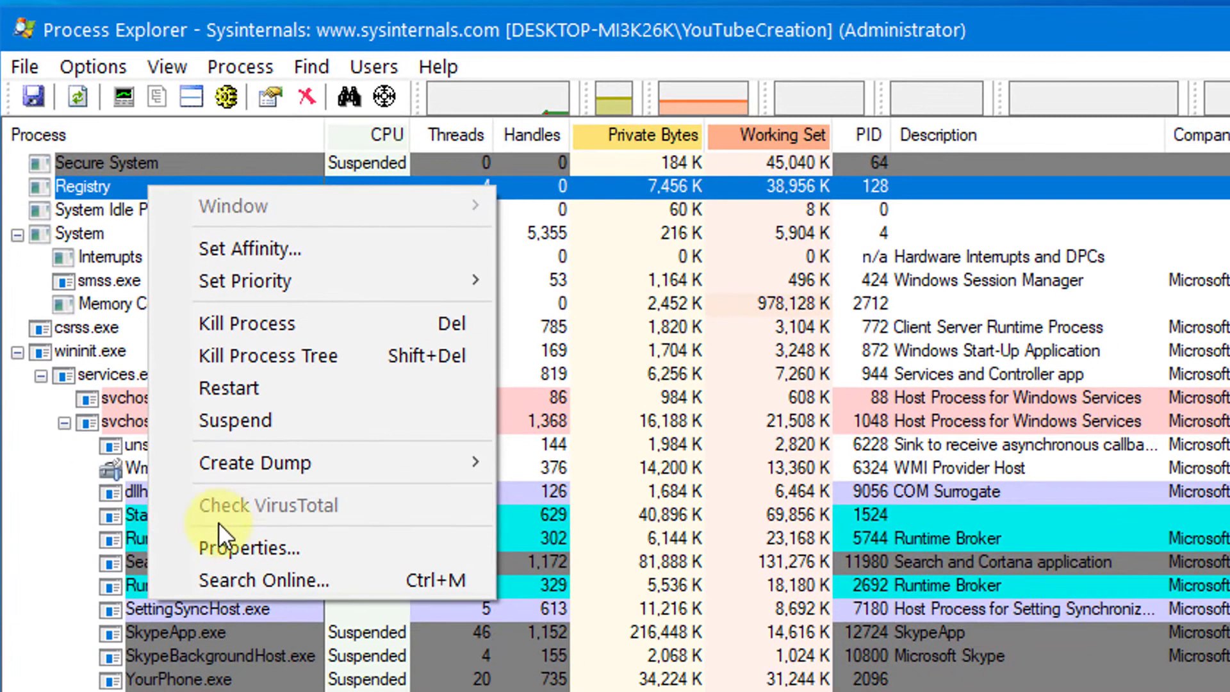
left_click(233, 550)
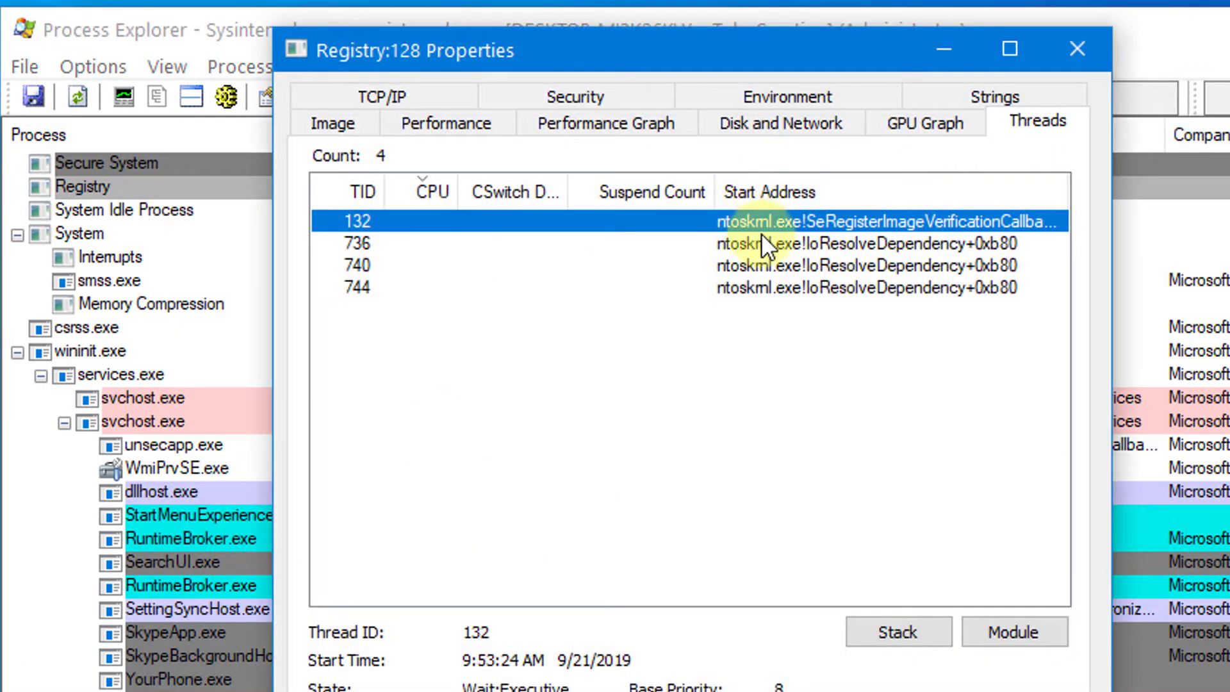
left_click(464, 125)
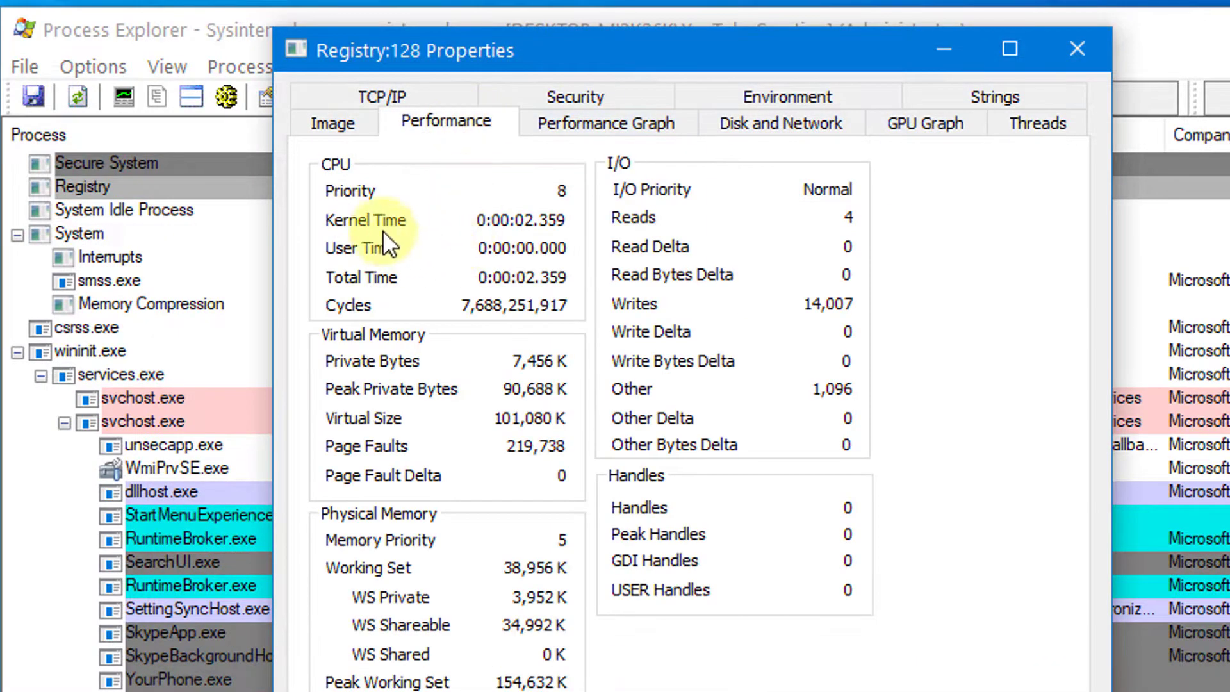
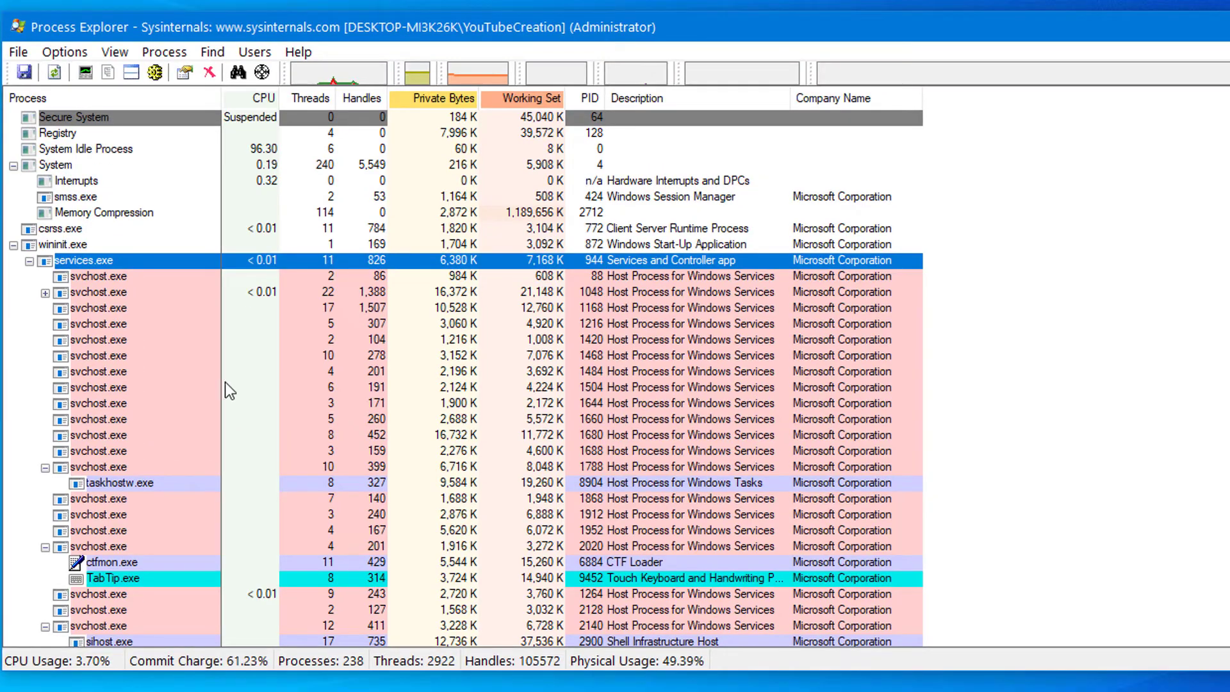
Add the Command Line column to the process view.
right_click(974, 83)
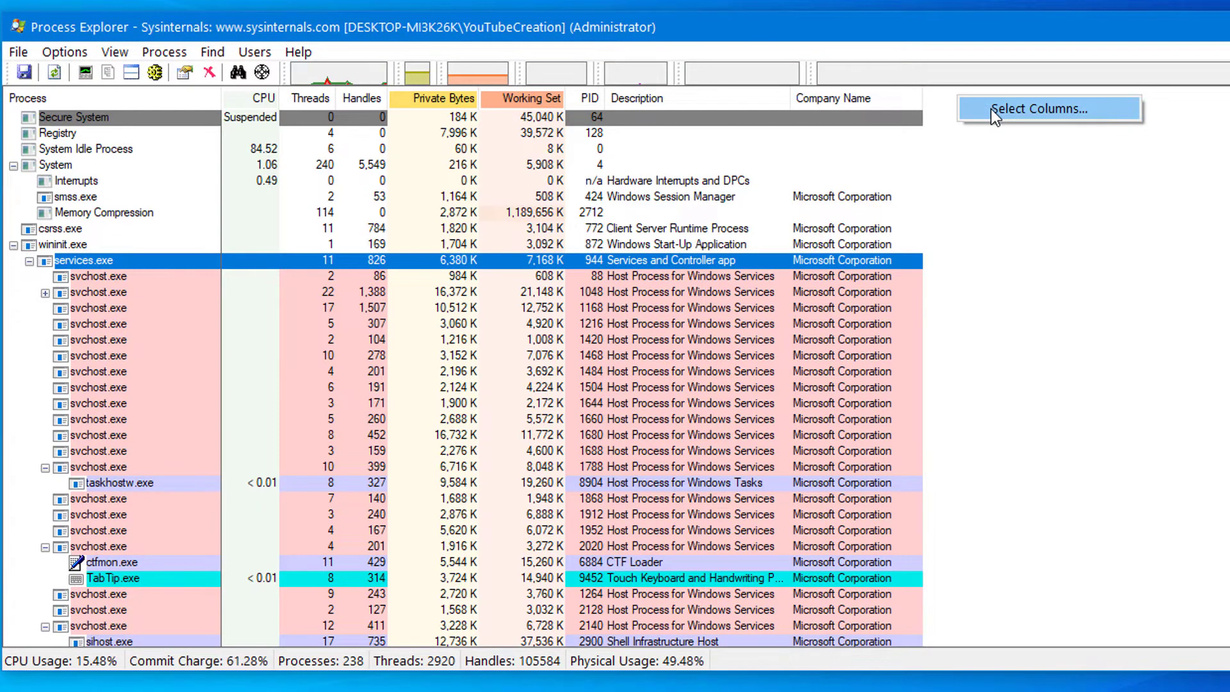
left_click(990, 109)
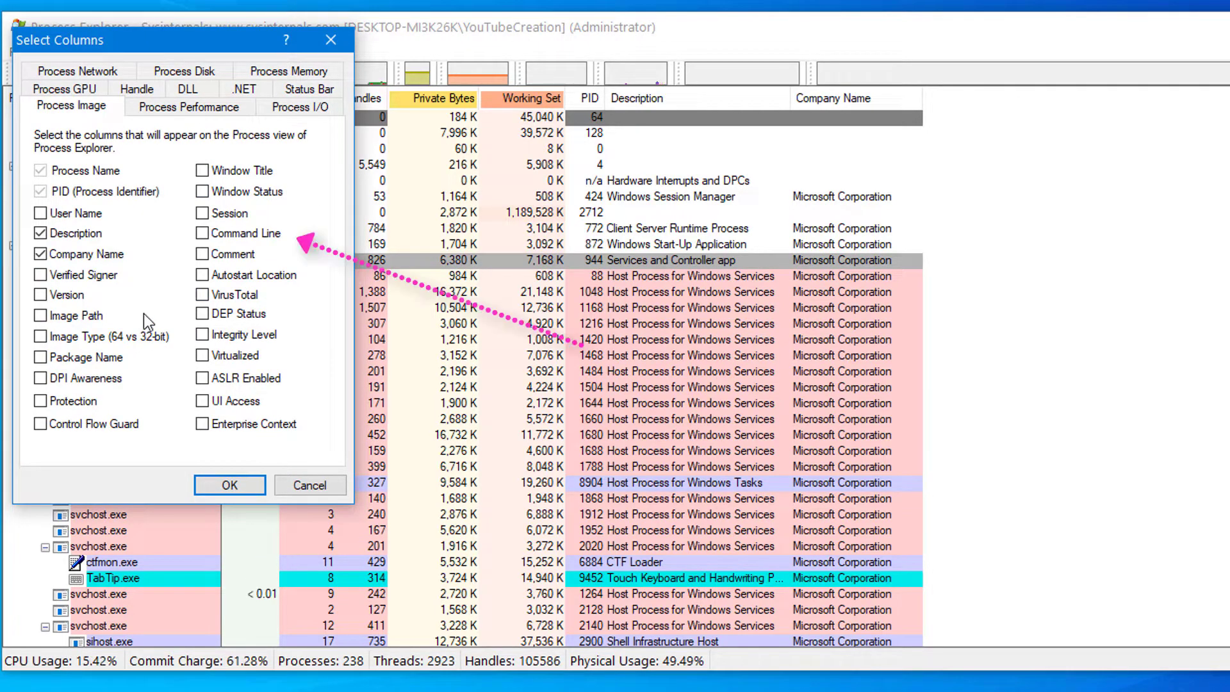
left_click(224, 234)
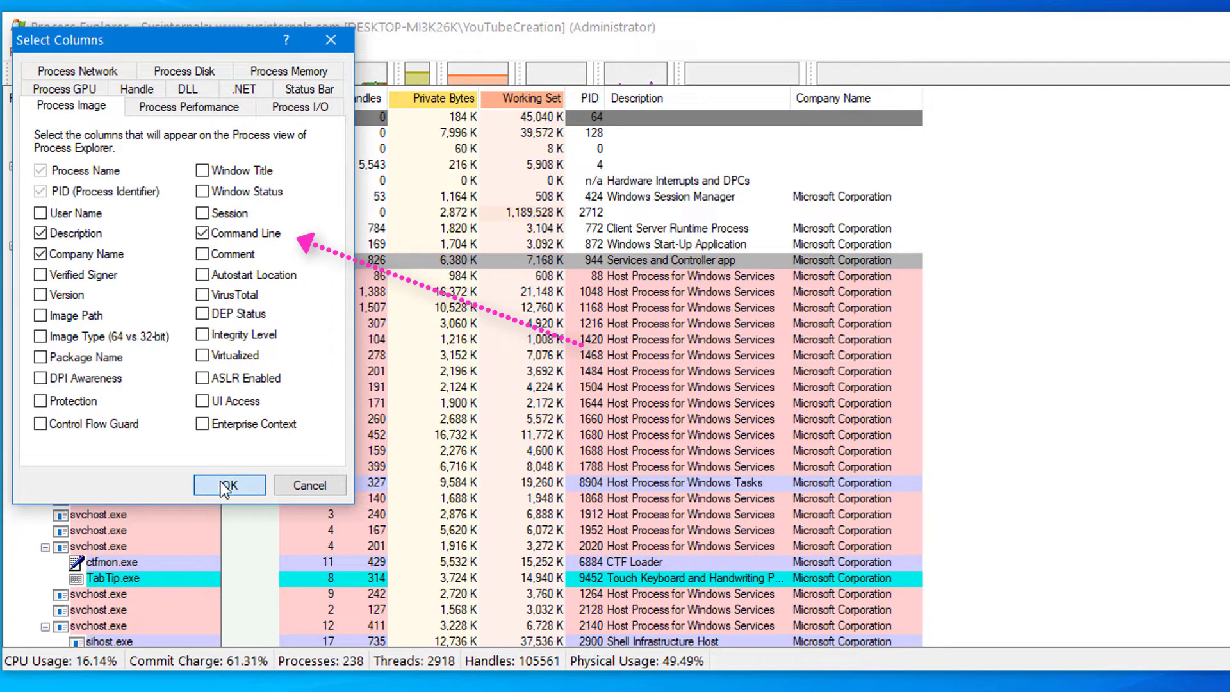
left_click(227, 485)
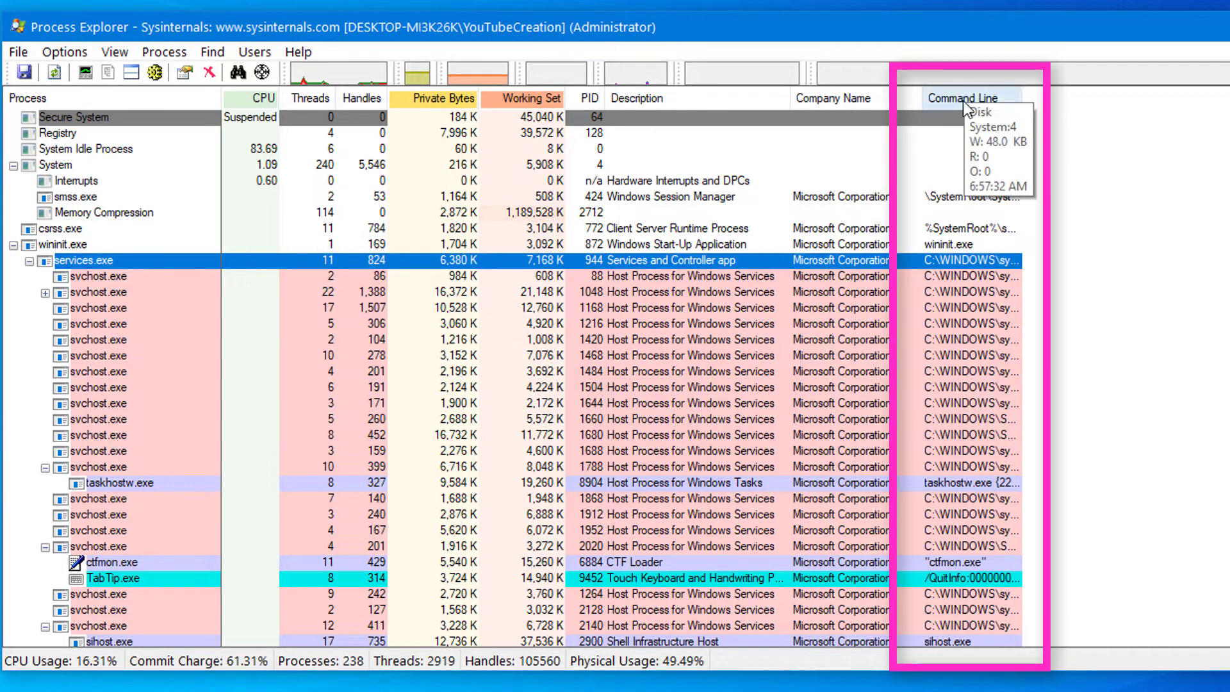
Move the Command Line column directly after Handles and widen it enough to read the full command lines.
left_click_drag(962, 98, 402, 82)
left_click_drag(501, 100, 922, 190)
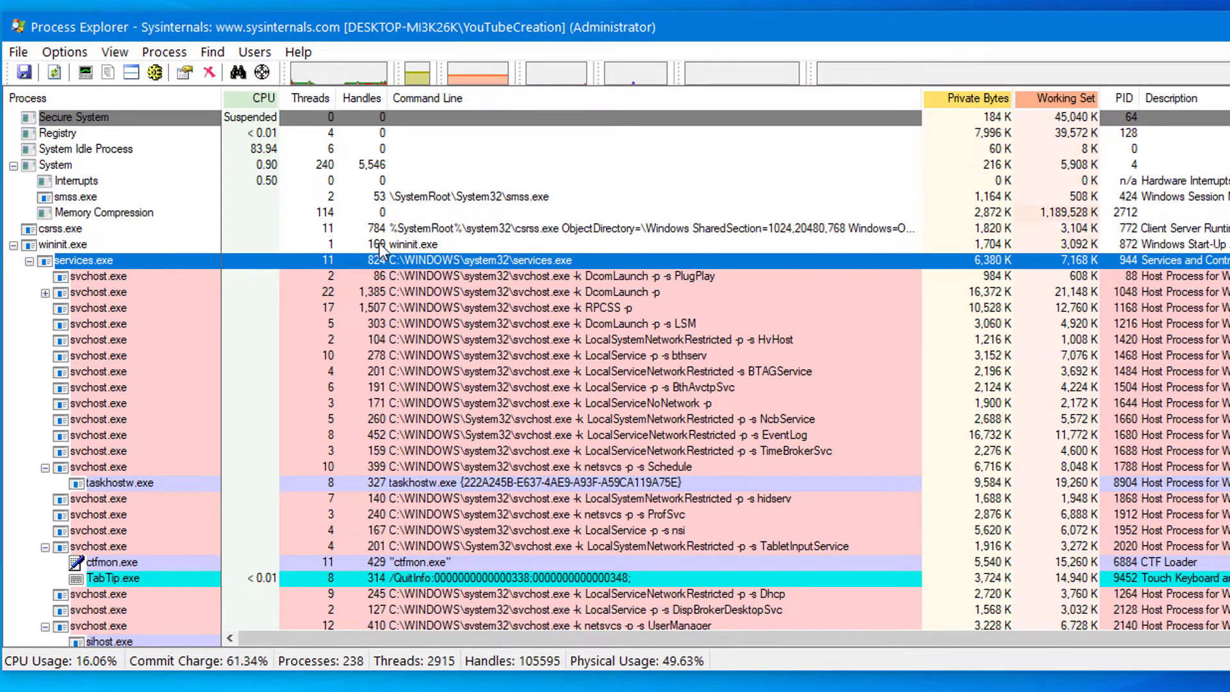
Select the first svchost.exe under services.exe and check which services the neighbouring svchost.exe instances host.
left_click(103, 276)
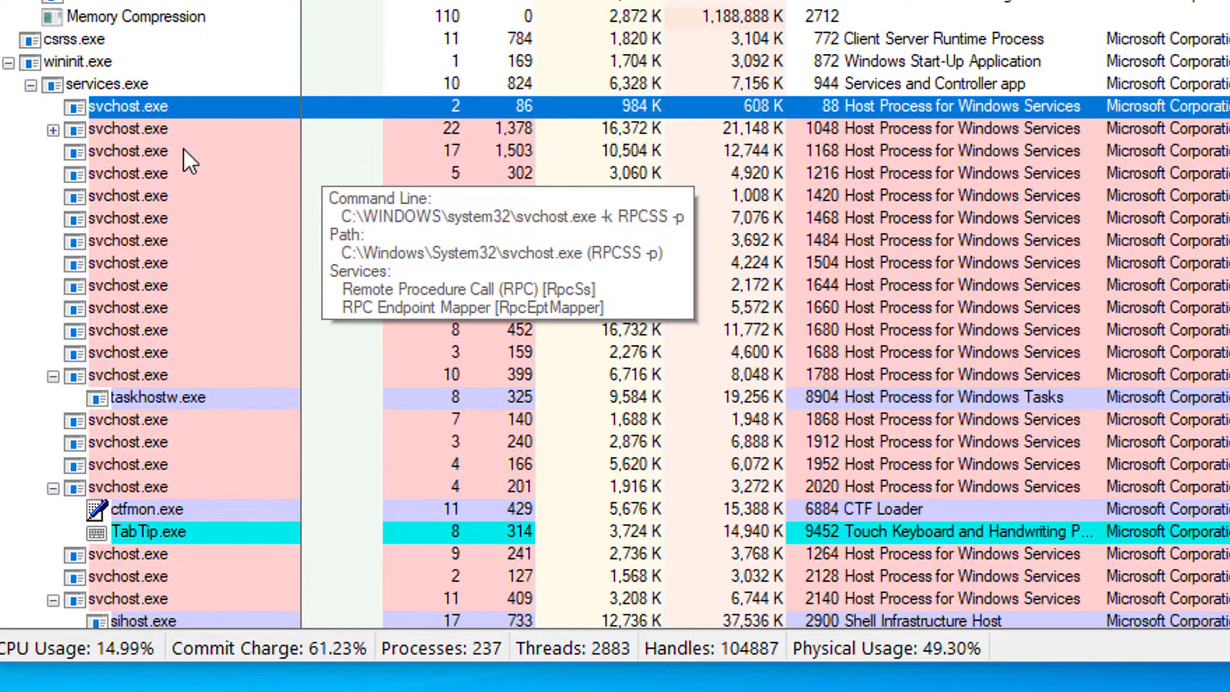
mouse_move(105, 130)
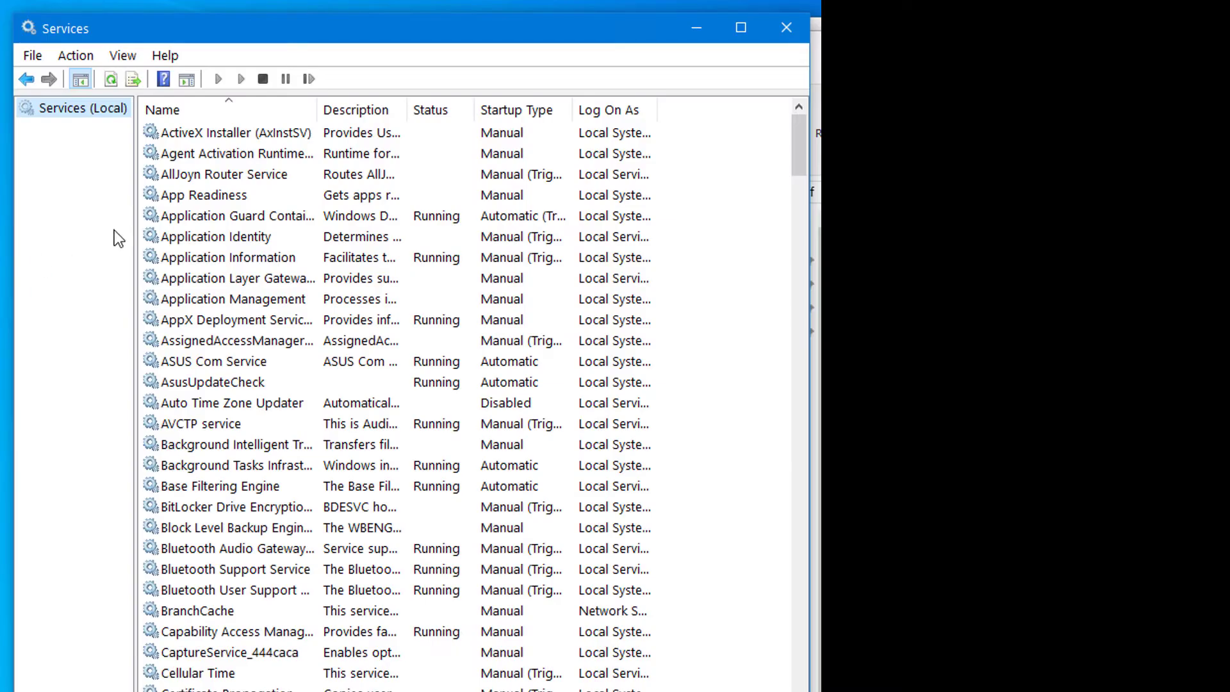
Browse the list of local services in the Services console, checking their status and startup type.
scroll(210, 224, "down", 3)
scroll(211, 225, "down", 11)
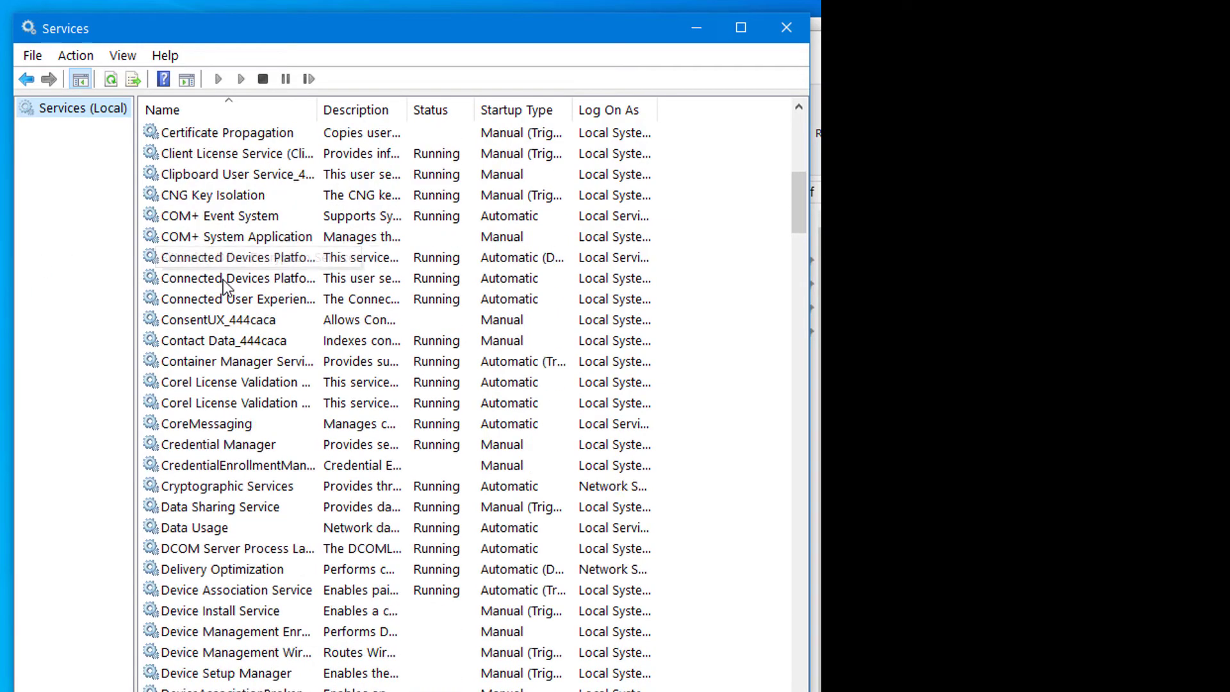
scroll(218, 292, "down", 20)
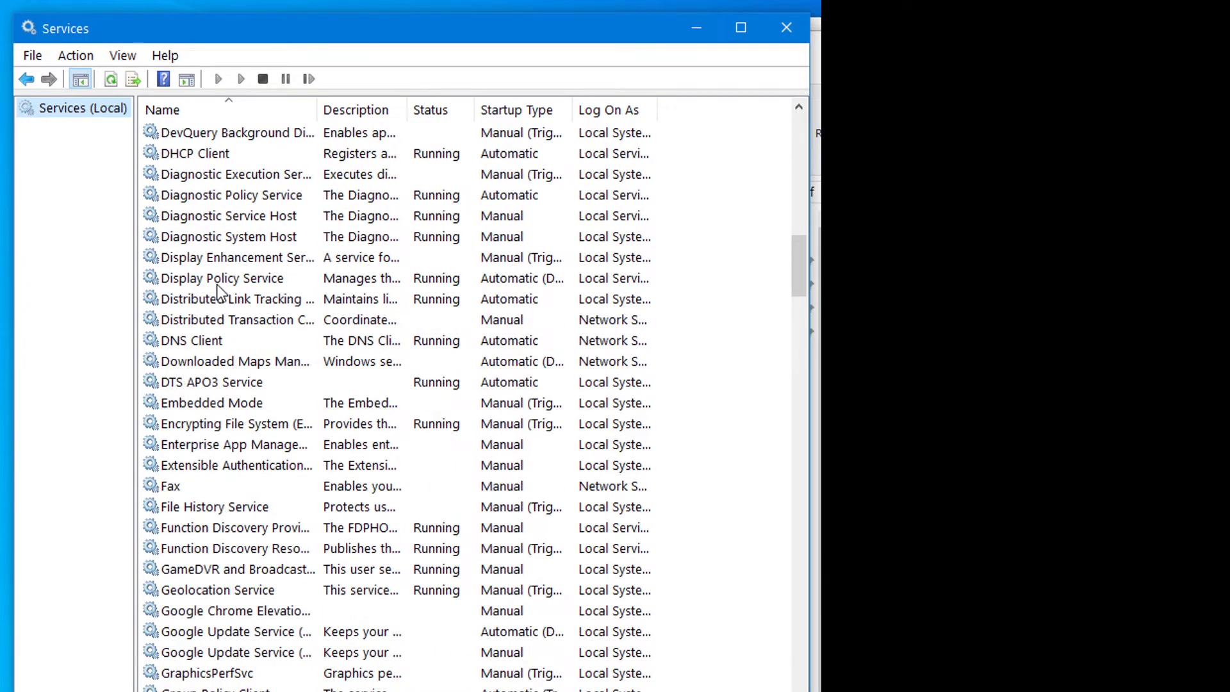
scroll(218, 298, "down", 20)
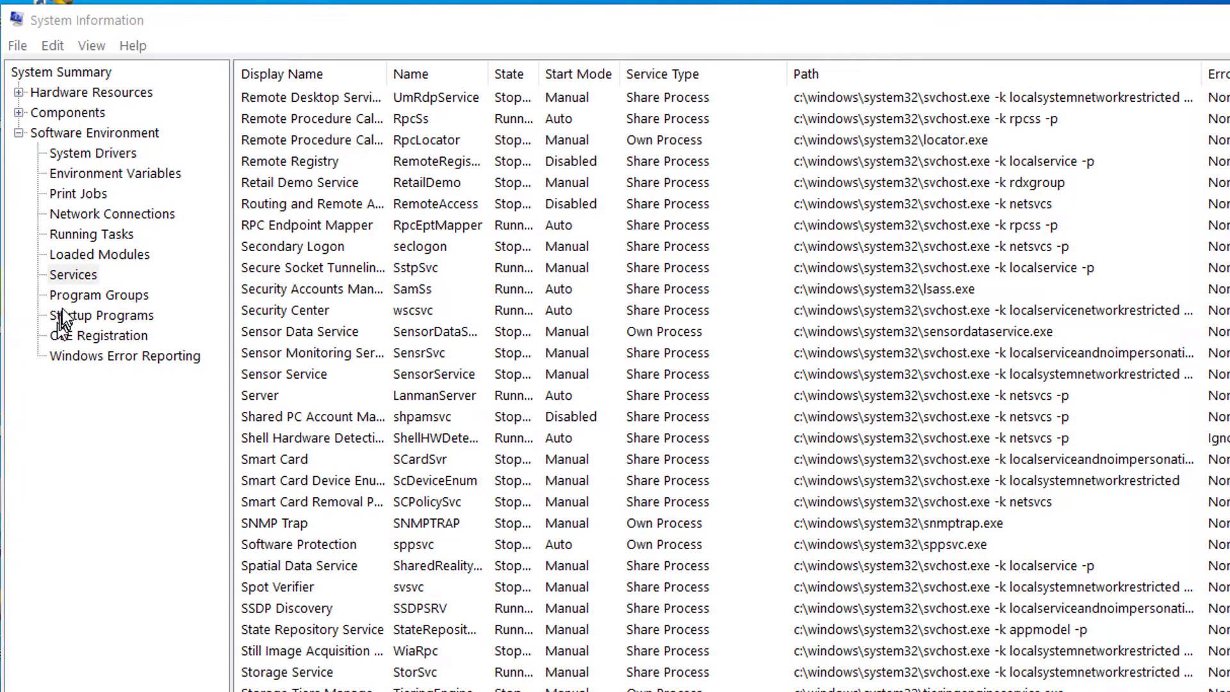
Show the Services category in System Information and examine each service's type and svchost path.
left_click(72, 275)
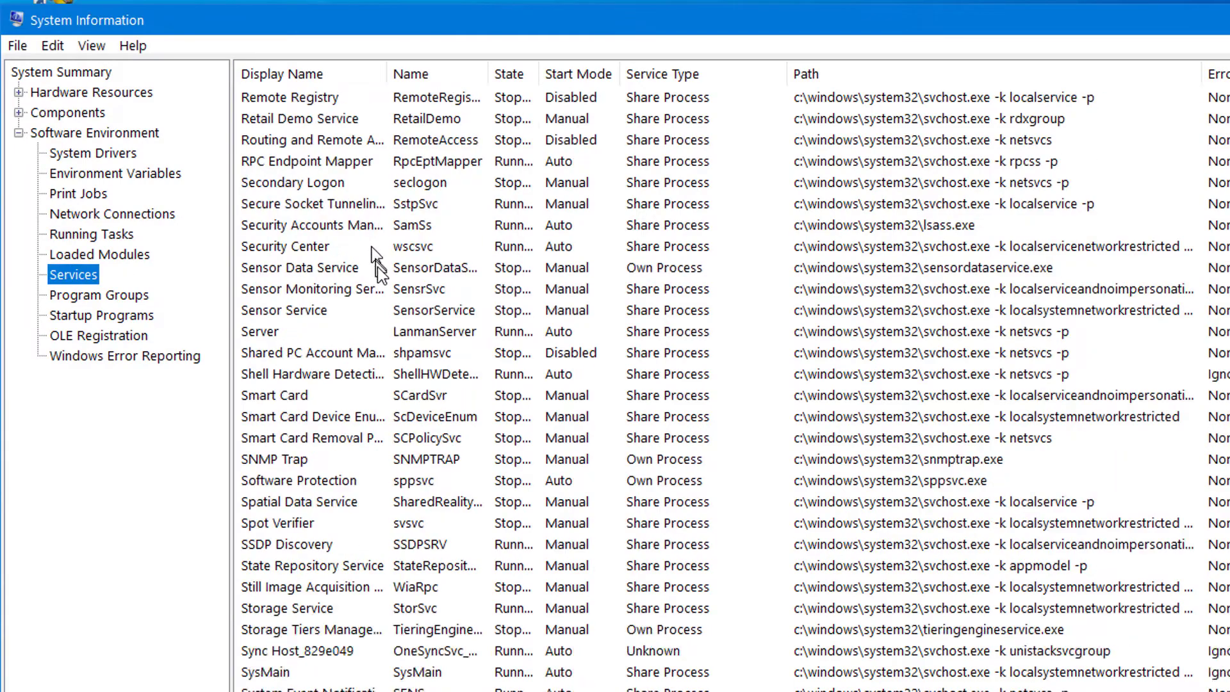
scroll(390, 296, "up", 17)
scroll(391, 294, "down", 14)
scroll(399, 326, "down", 20)
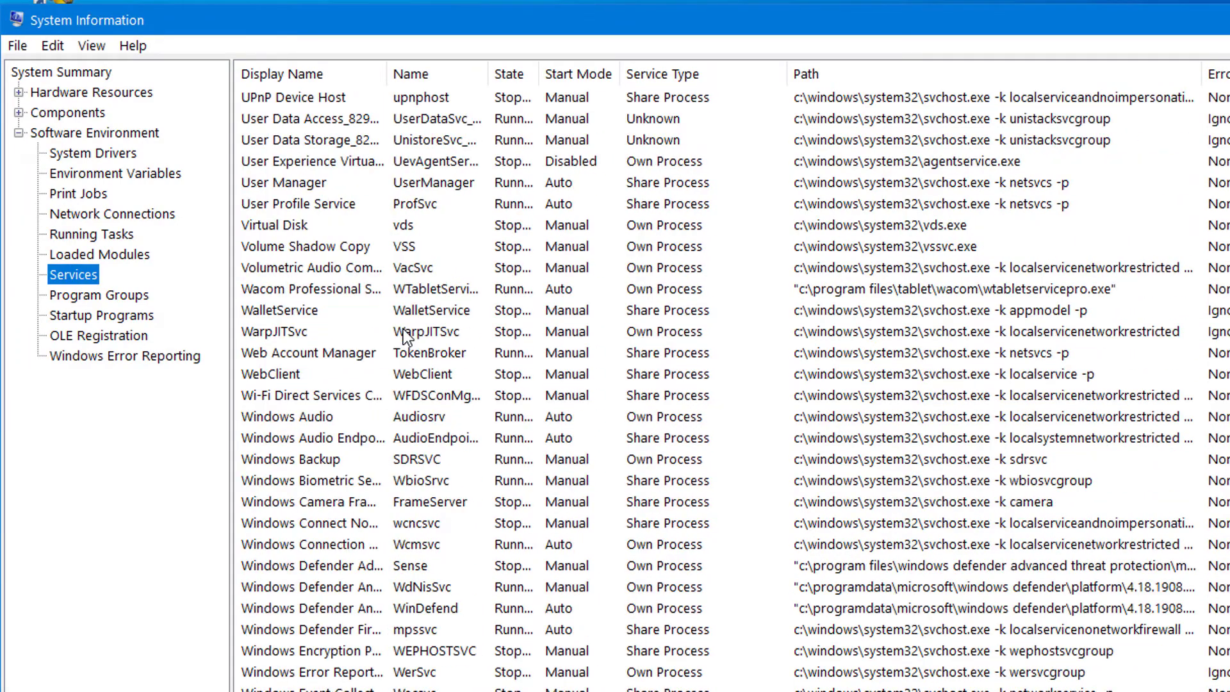
Review the service types and executable paths of the remaining Windows services in the System Information list.
scroll(406, 336, "down", 2)
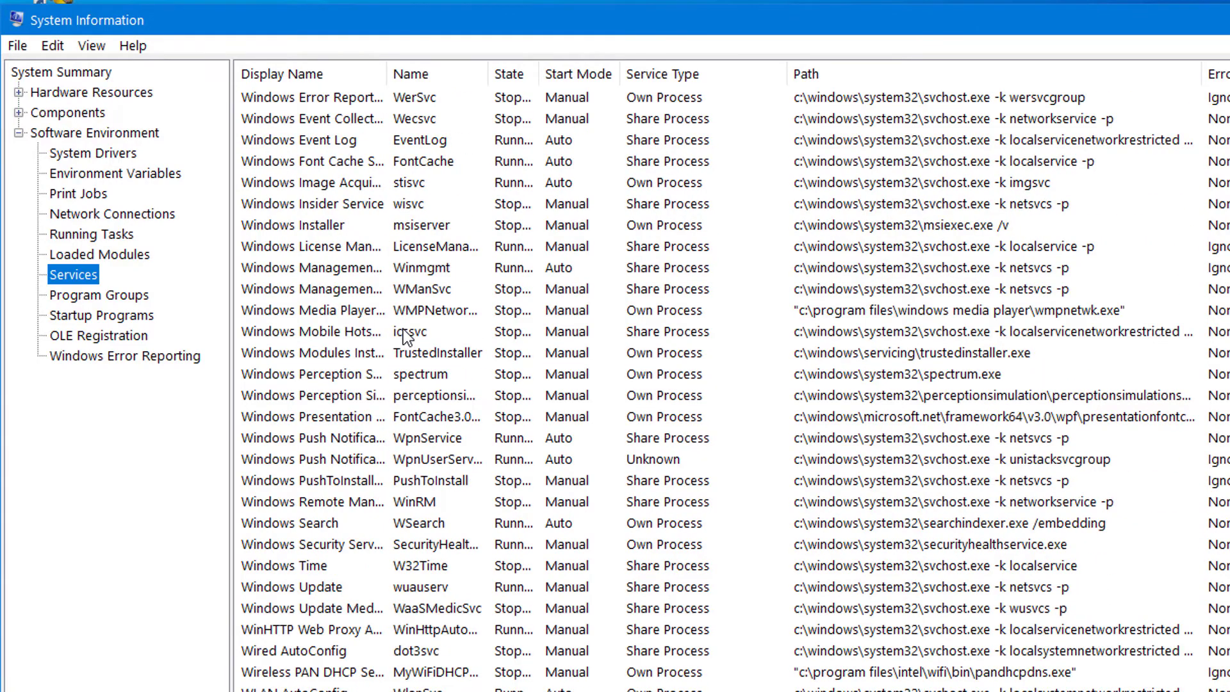
scroll(405, 338, "up", 20)
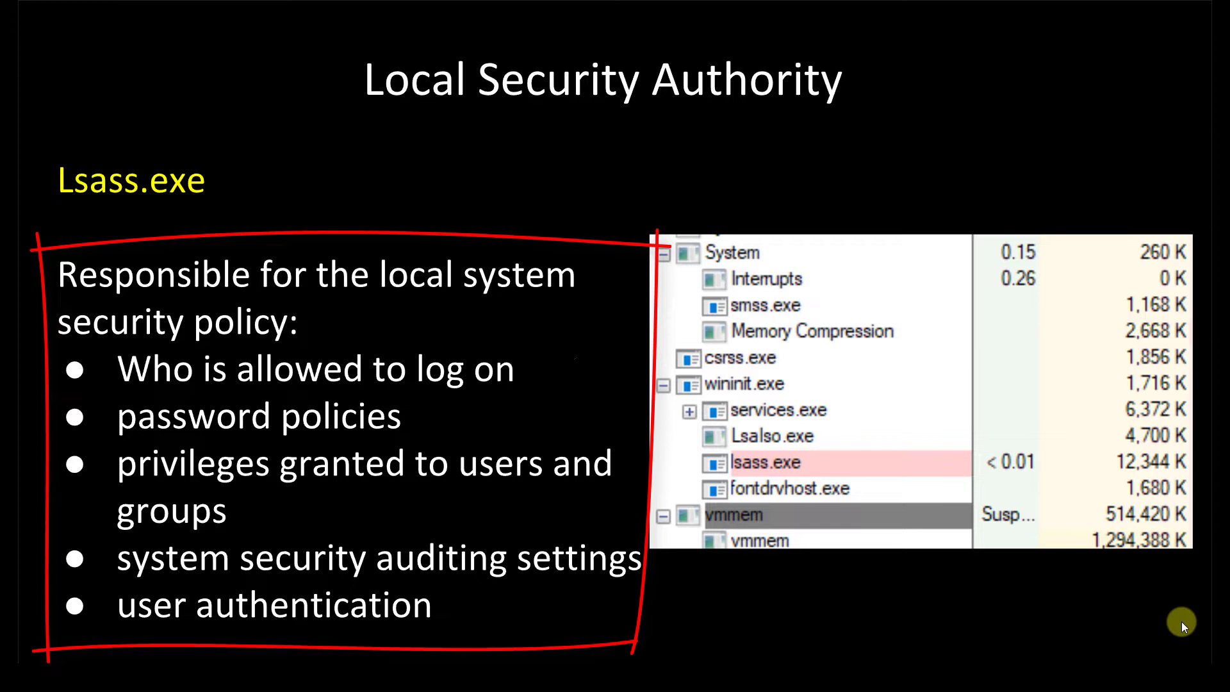
key("Right")
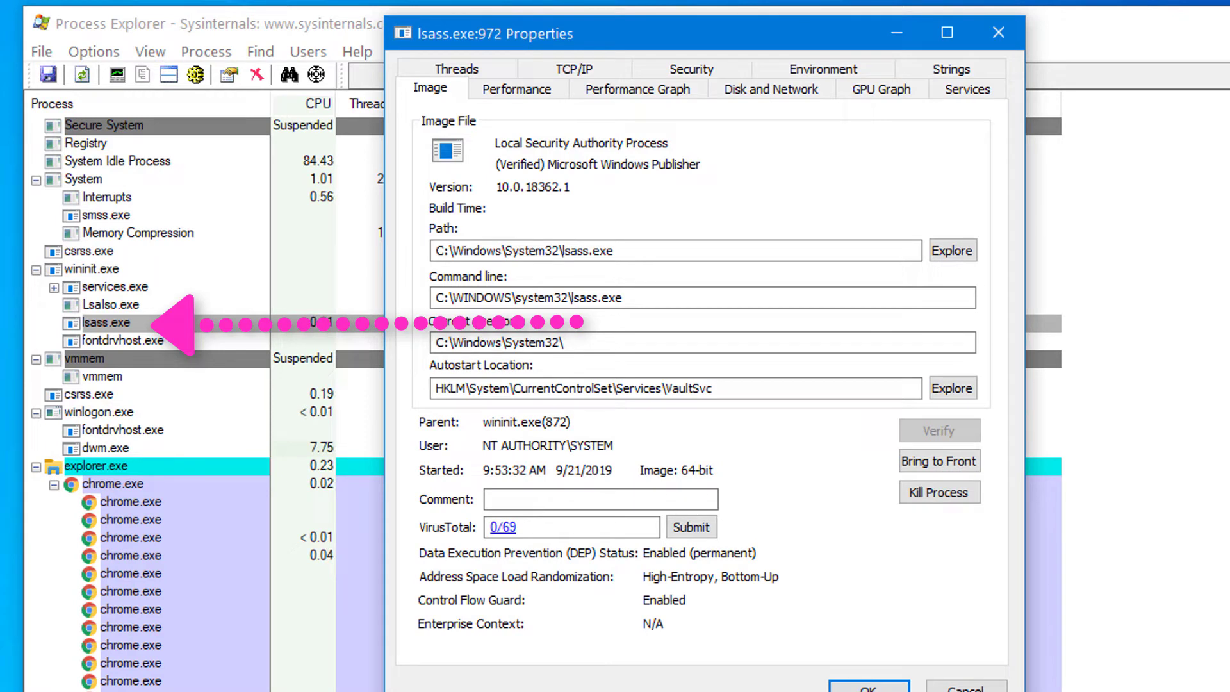
Show the services registered in lsass.exe from its process properties in Process Explorer.
left_click(969, 90)
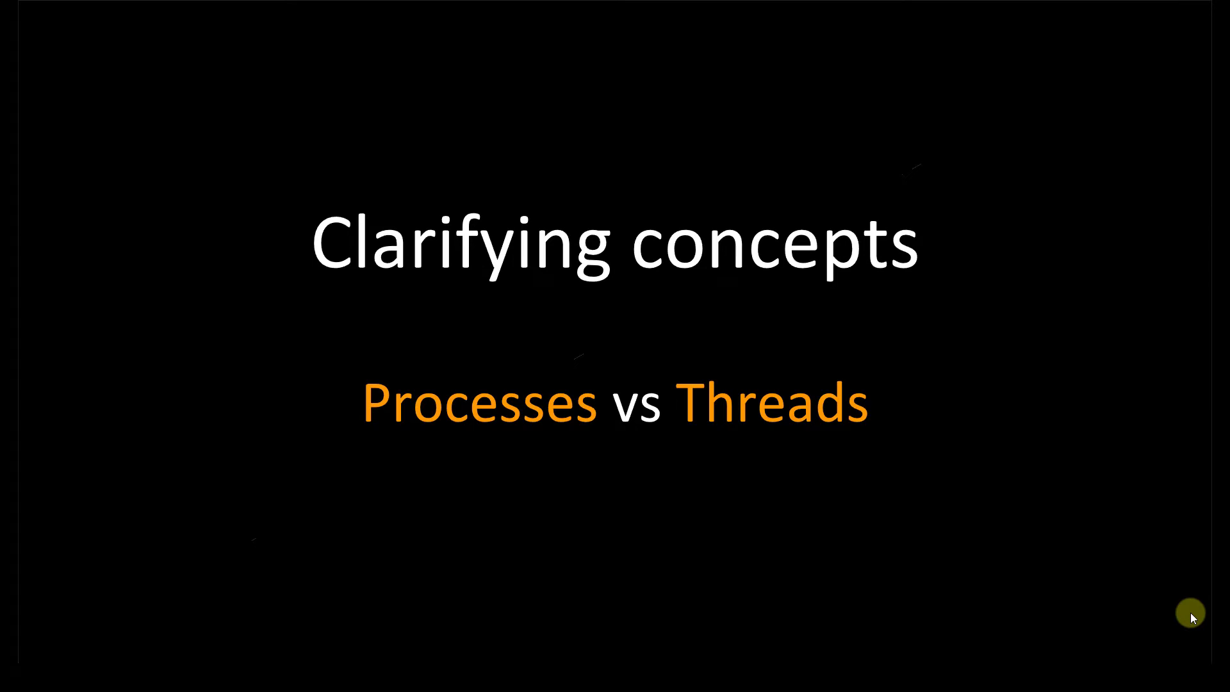
key("Right")
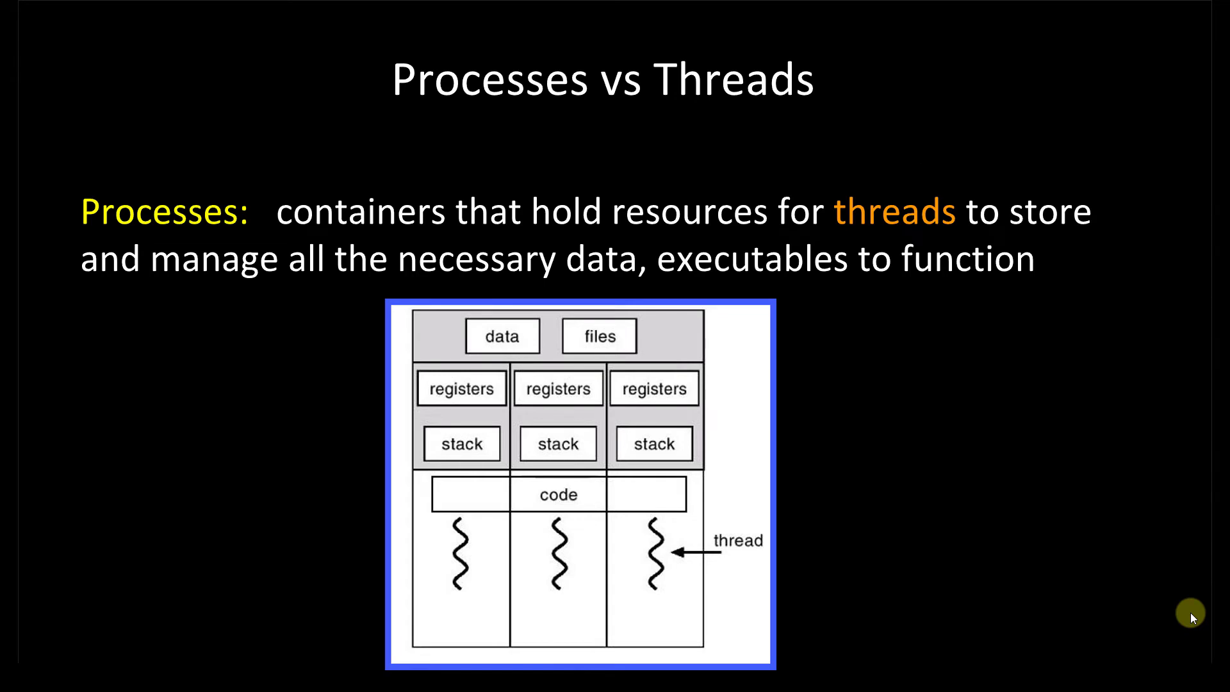
key("Right")
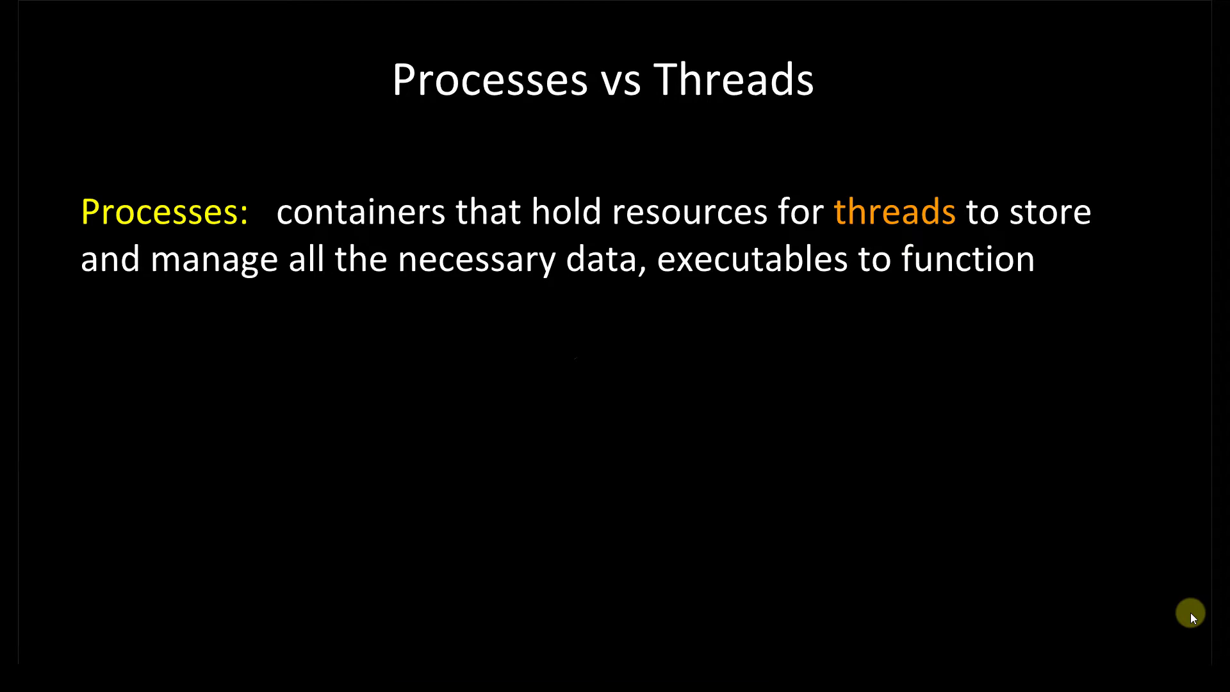
key("Right")
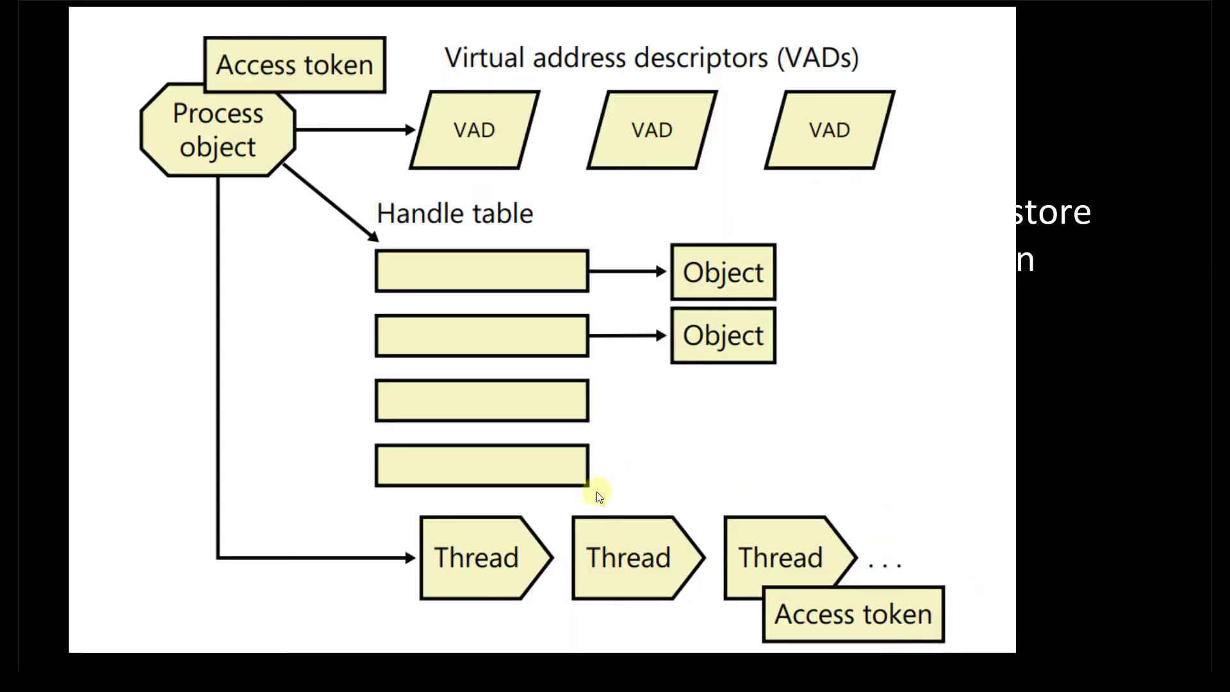
mouse_move(123, 29)
left_mouse_down()
mouse_move(128, 192)
mouse_move(420, 27)
left_mouse_up()
left_click_drag(122, 30, 420, 29)
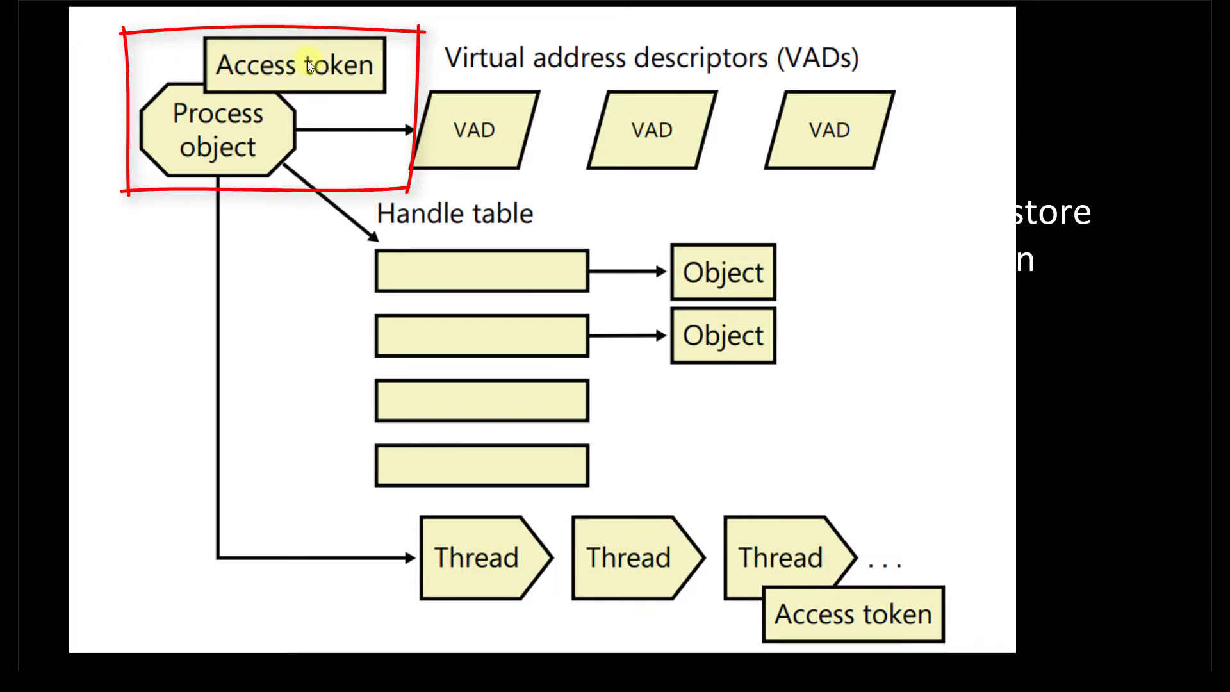
key("e")
mouse_move(401, 29)
left_mouse_down()
mouse_move(403, 110)
mouse_move(917, 36)
left_mouse_up()
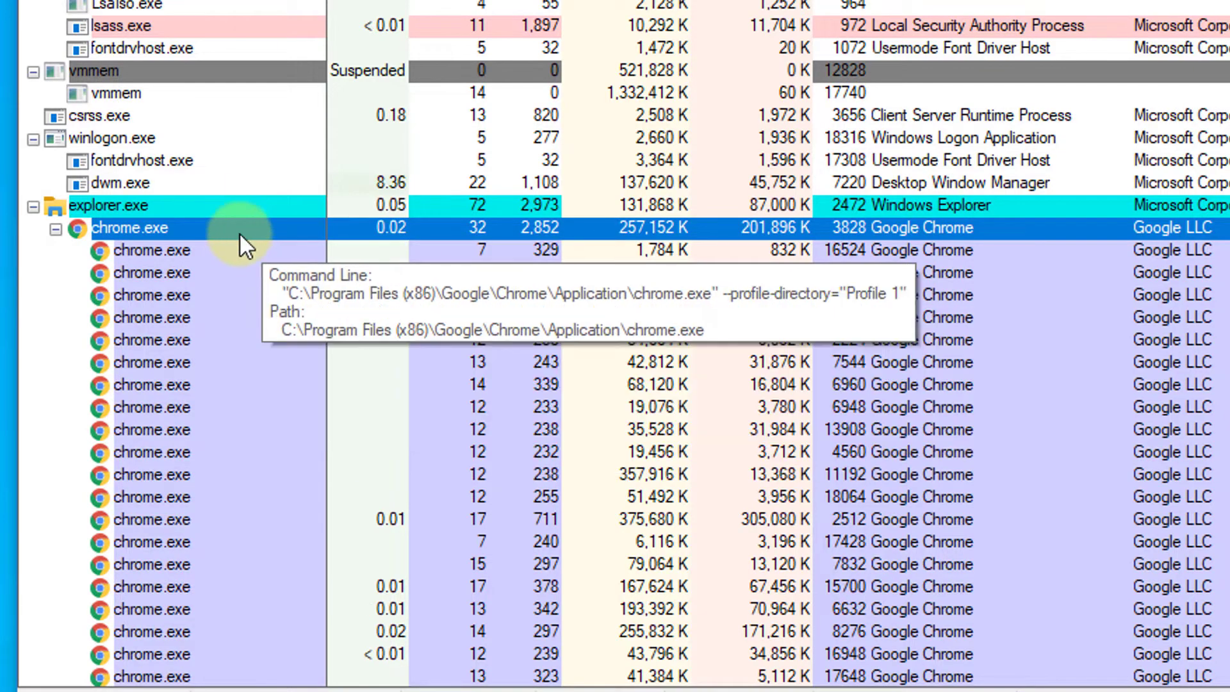
Open the properties of the parent chrome.exe process under explorer.exe and look through its list of threads.
right_click(245, 226)
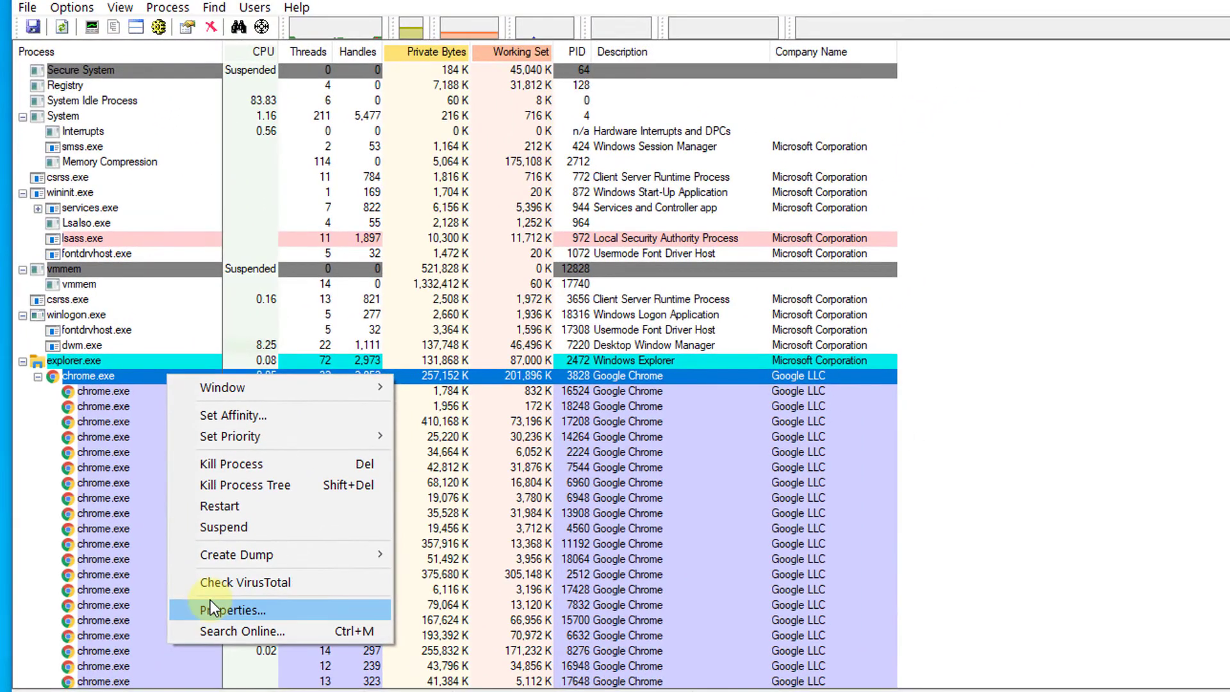
left_click(210, 602)
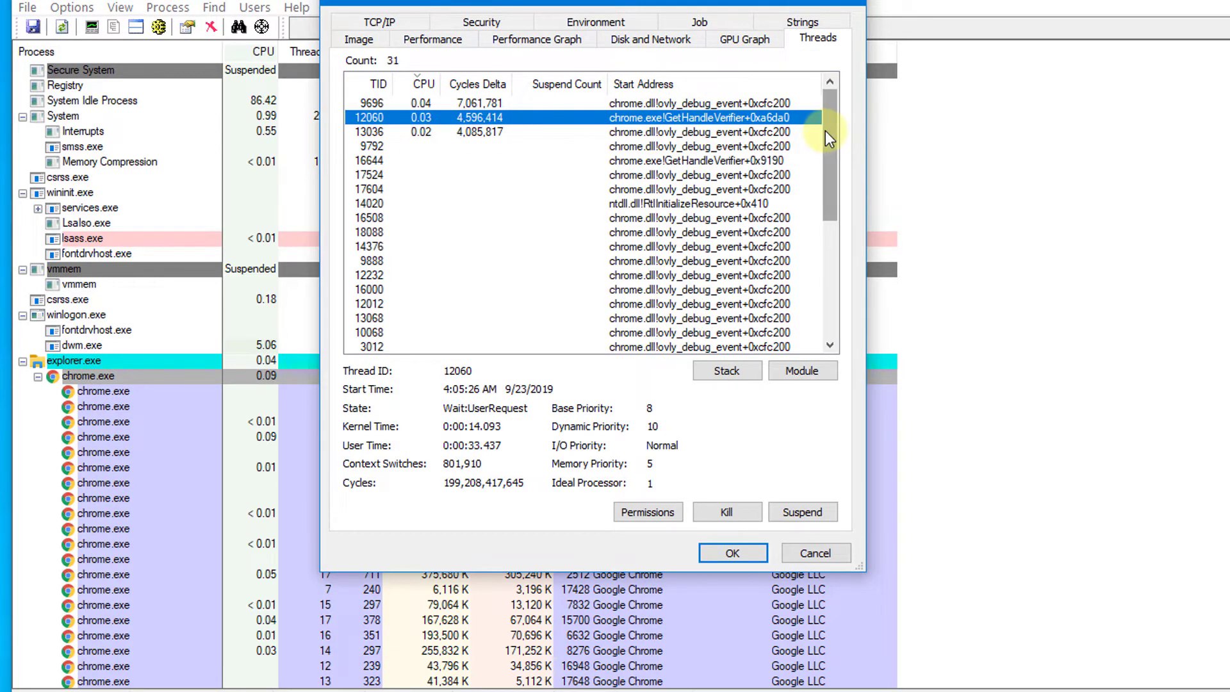
scroll(833, 140, "down", 3)
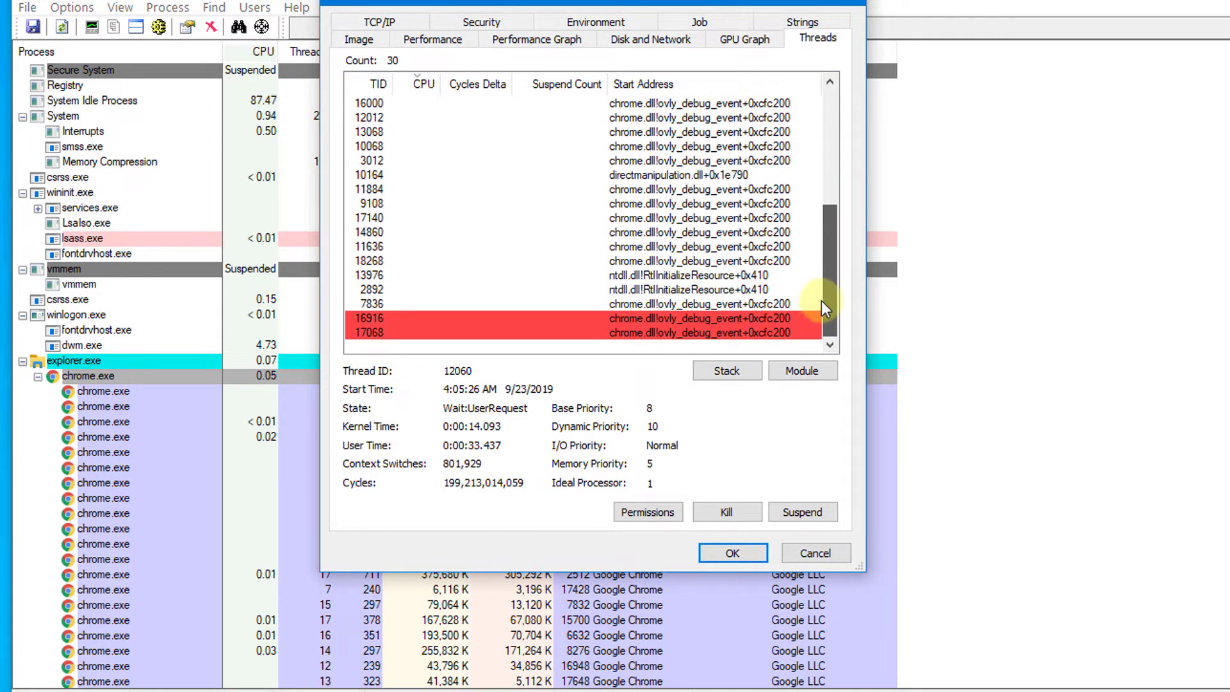
left_click_drag(823, 195, 830, 128)
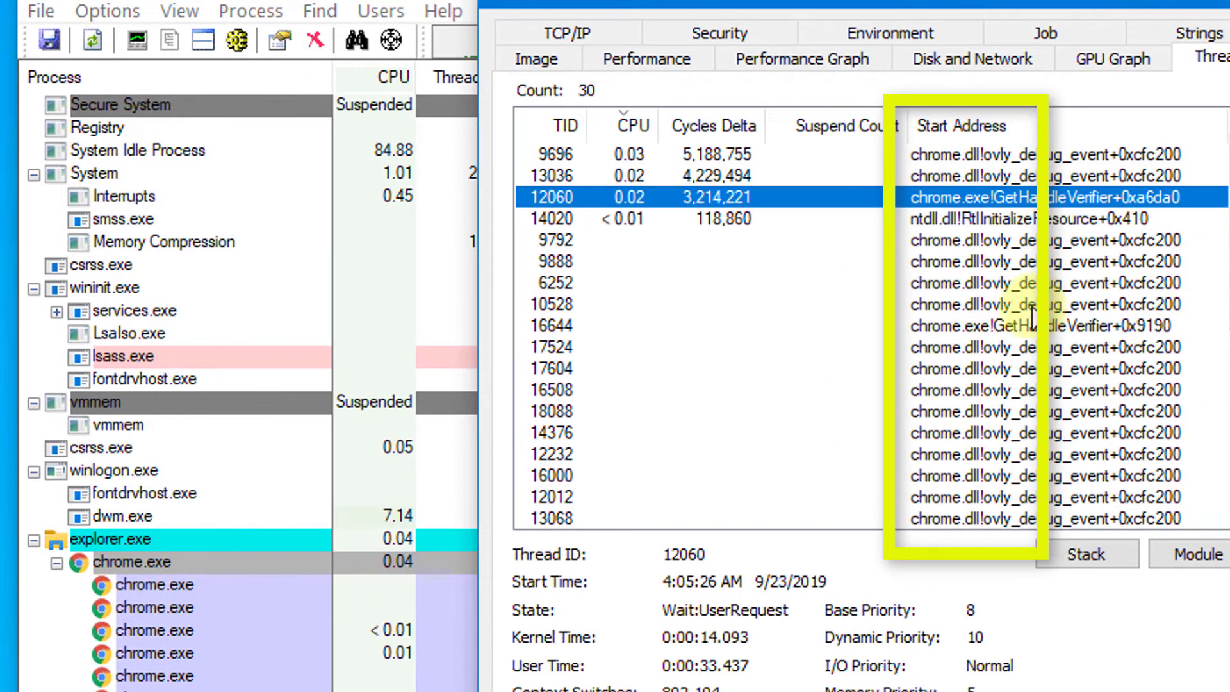
Select the ntdll.dll thread 14020 and the chrome.exe thread 12060, and compare the start addresses throughout the thread list.
left_click(929, 232)
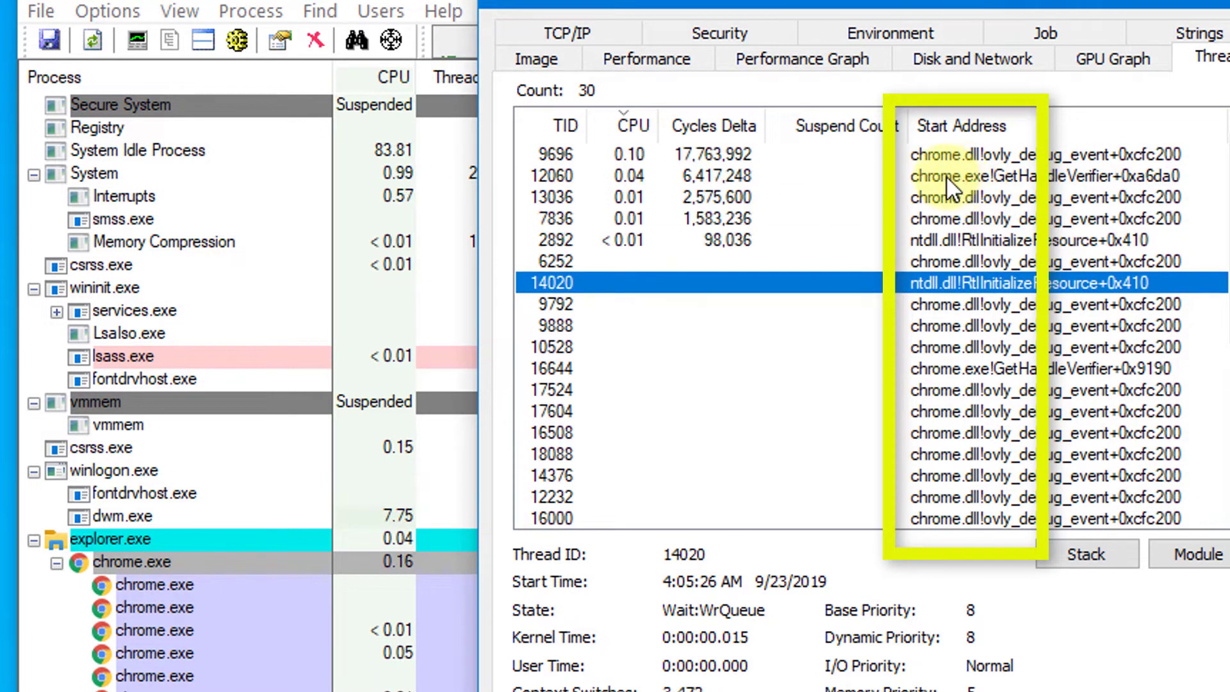
left_click(947, 175)
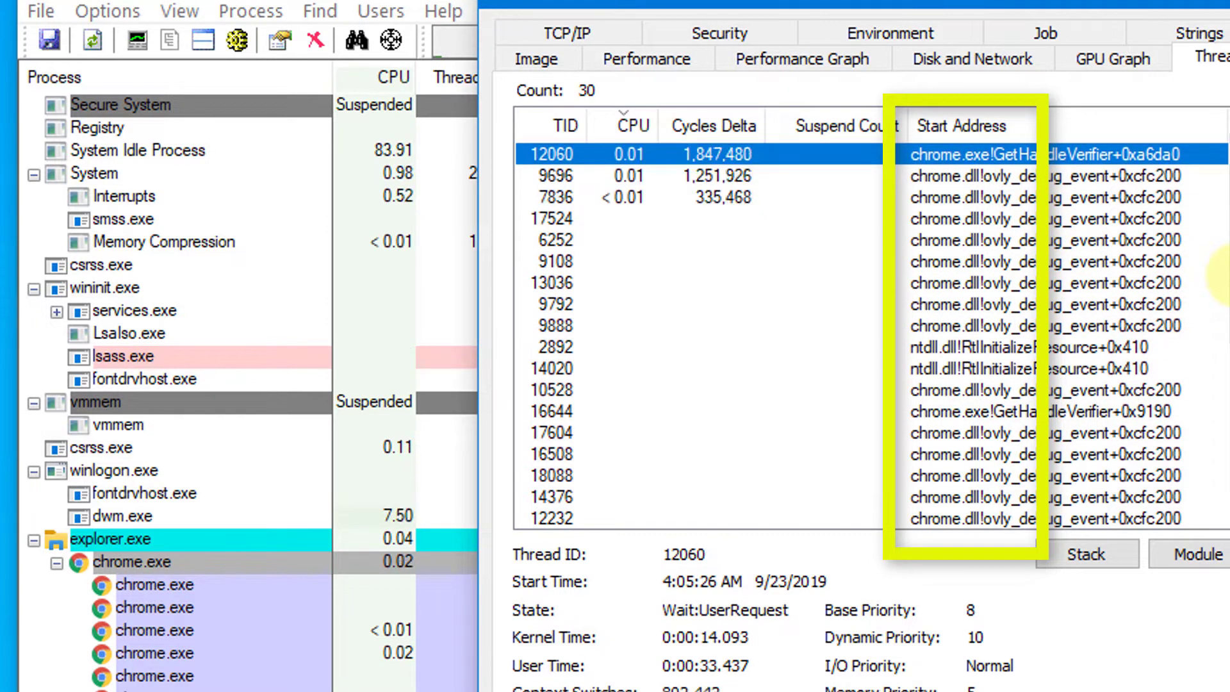
scroll(1210, 385, "down", 4)
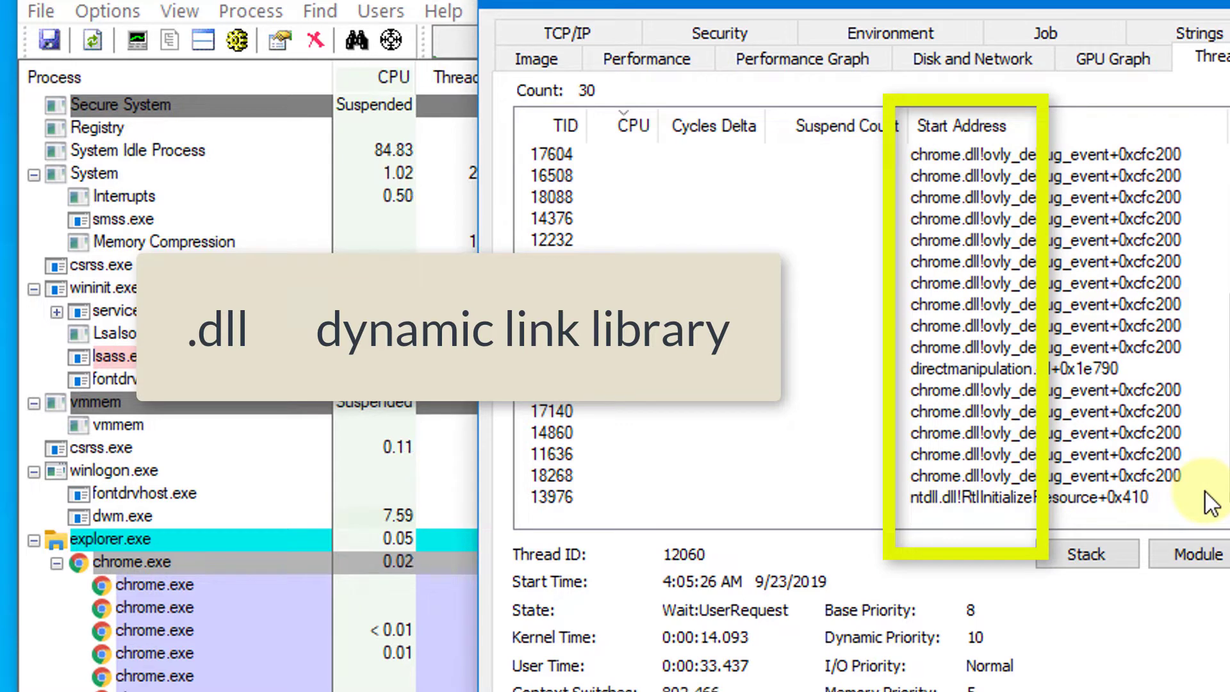